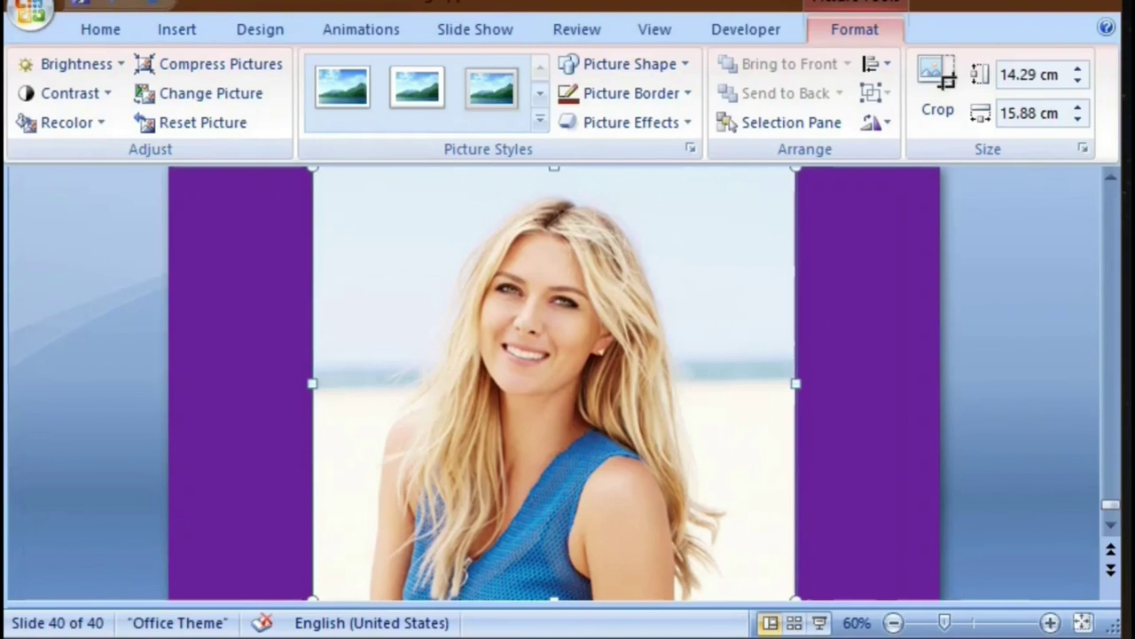
- Scale the portrait picture to 57% of its original size, keeping the aspect ratio locked
{"action": "left_click", "coordinate": [554, 383]}
{"action": "right_click", "coordinate": [511, 256]}
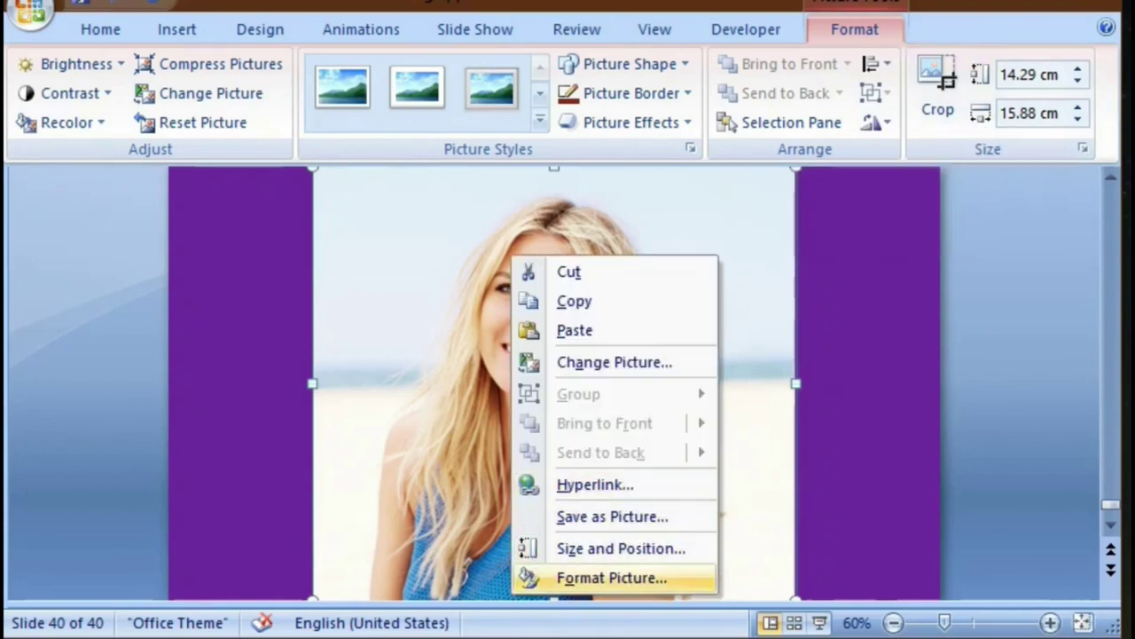
{"action": "left_click", "coordinate": [612, 548]}
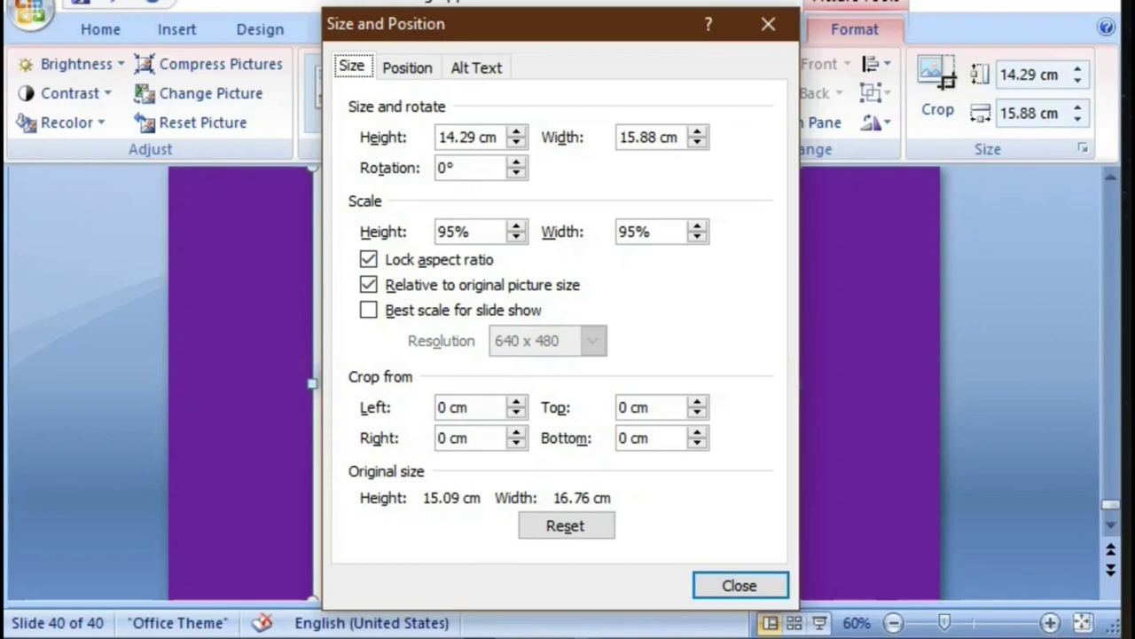
{"action": "left_click", "coordinate": [452, 232]}
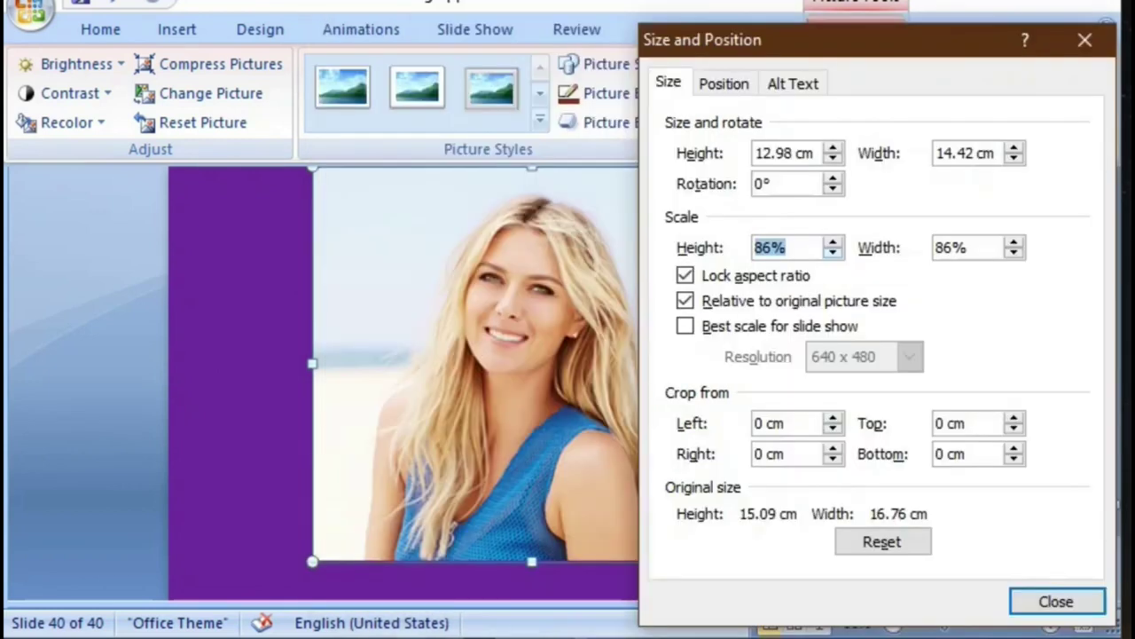
{"action": "left_click", "coordinate": [832, 253]}
{"action": "key", "text": "Down"}
{"action": "key", "text": "Down"}
{"action": "key", "text": "Down"}
{"action": "key", "text": "Down"}
{"action": "key", "text": "Down"}
{"action": "key", "text": "Down"}
{"action": "key", "text": "Down"}
{"action": "key", "text": "Down"}
{"action": "key", "text": "Down"}
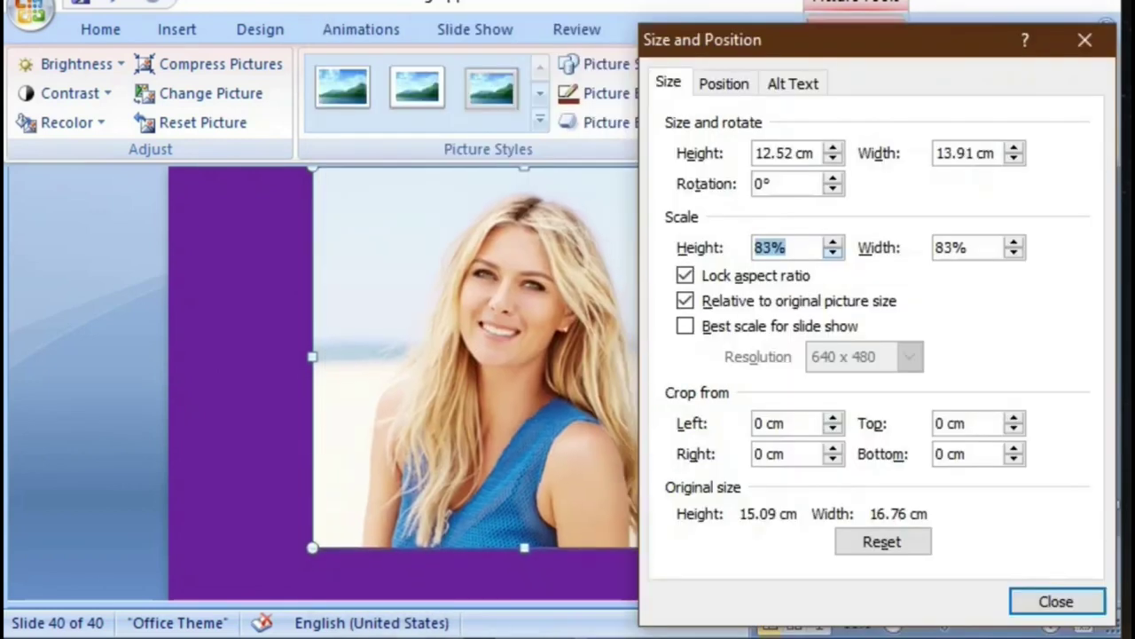
{"action": "key", "text": "Down"}
{"action": "key", "text": "Down"}
{"action": "key", "text": "Down"}
{"action": "key", "text": "Down"}
{"action": "key", "text": "Down"}
{"action": "key", "text": "Down"}
{"action": "key", "text": "Down"}
{"action": "key", "text": "Down"}
{"action": "key", "text": "Down"}
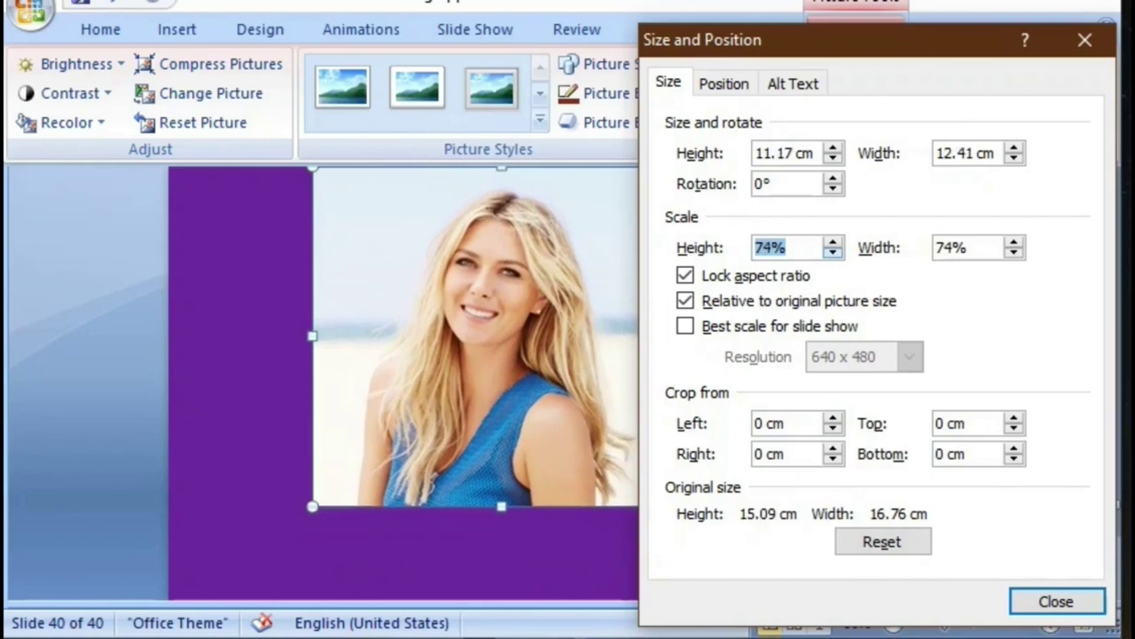
{"action": "key", "text": "Down"}
{"action": "key", "text": "Down"}
{"action": "key", "text": "Down"}
{"action": "key", "text": "Down"}
{"action": "key", "text": "Down"}
{"action": "key", "text": "Down"}
{"action": "key", "text": "Down"}
{"action": "key", "text": "Down"}
{"action": "key", "text": "Down"}
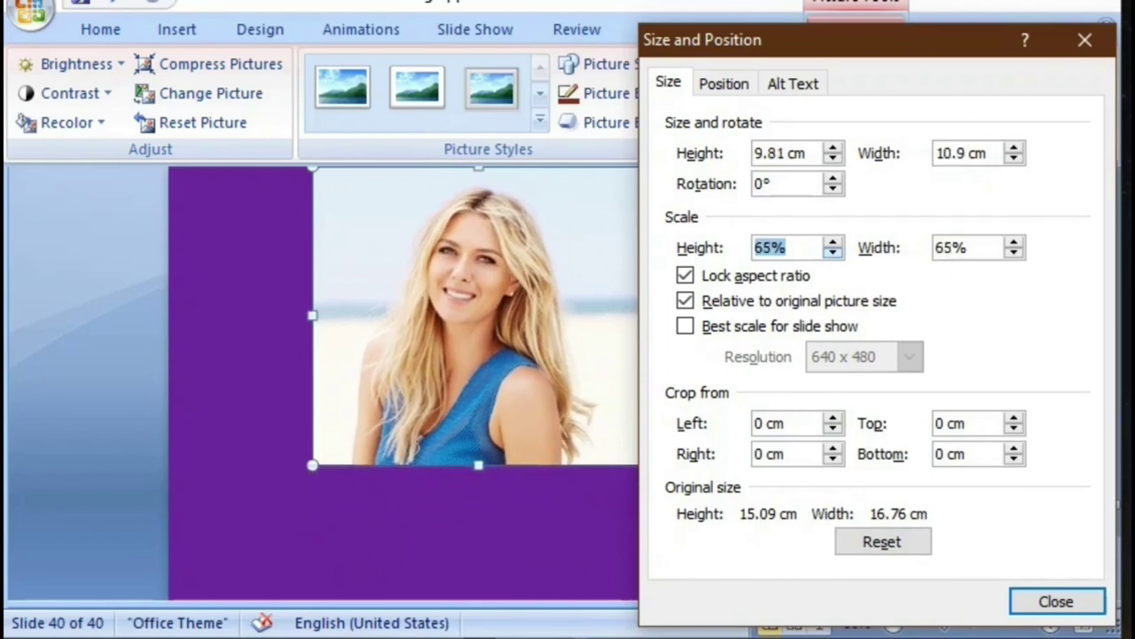
{"action": "key", "text": "Down"}
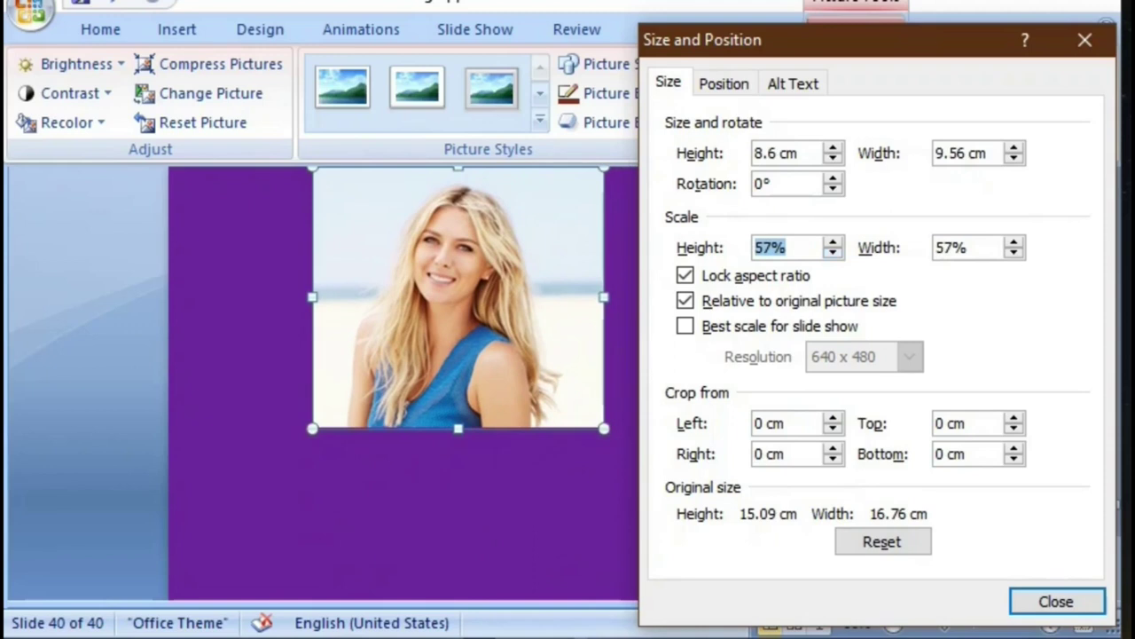
- Set the picture's width to 9 cm and move it slightly down and to the right on the slide
{"action": "left_click", "coordinate": [988, 152]}
{"action": "left_click_drag", "start_coordinate": [988, 152], "coordinate": [935, 153]}
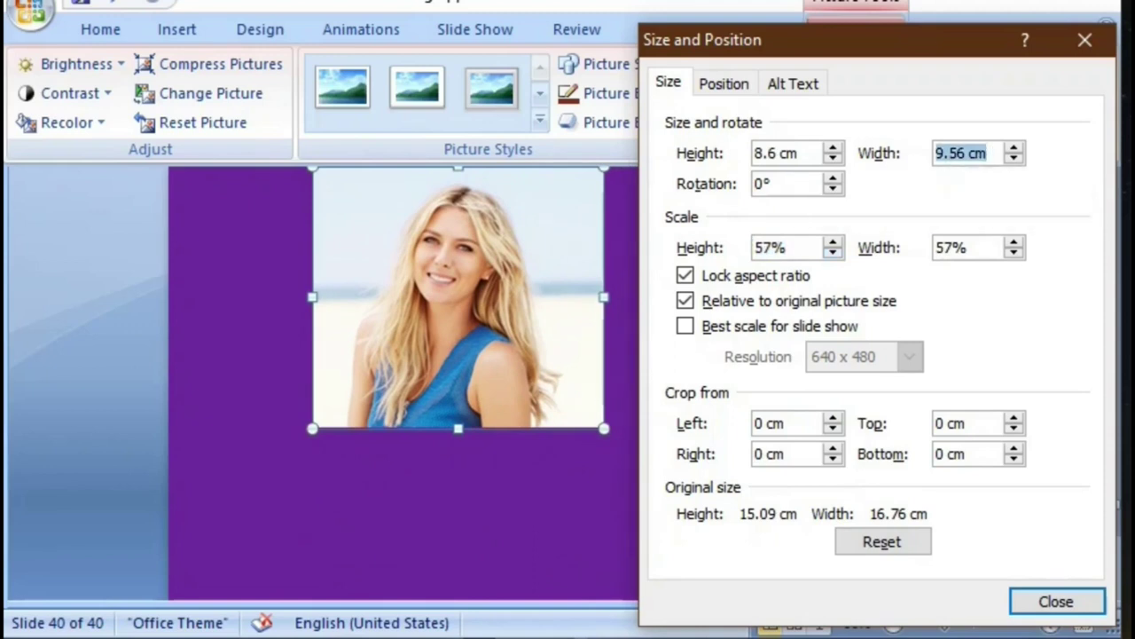
{"action": "type", "text": "9"}
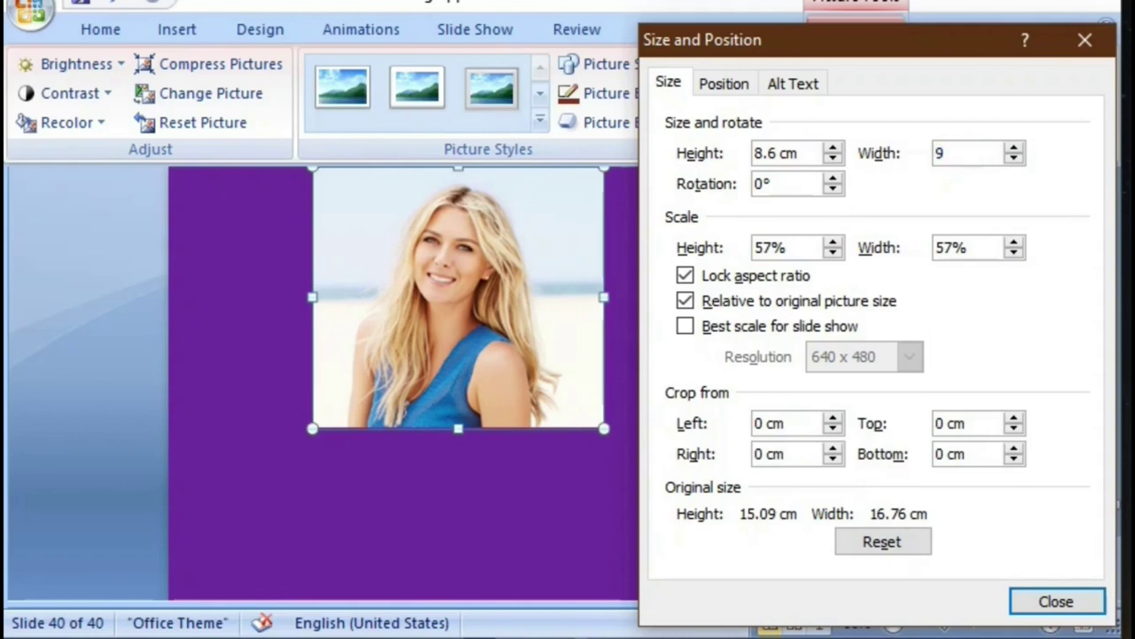
{"action": "key", "text": "Return"}
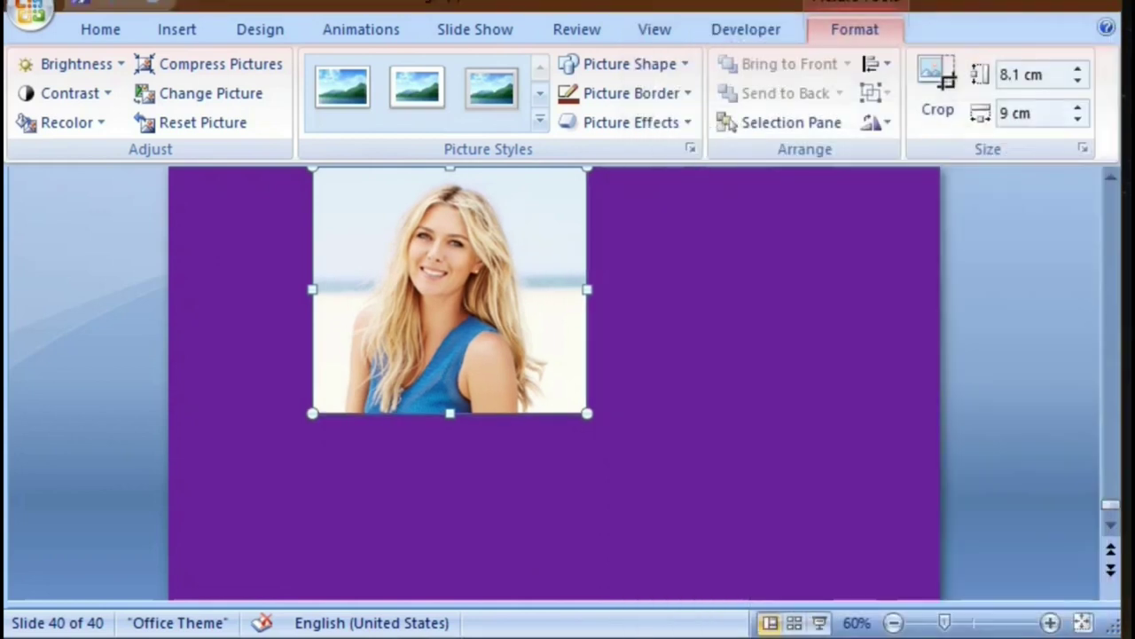
{"action": "left_click_drag", "start_coordinate": [450, 289], "coordinate": [472, 363]}
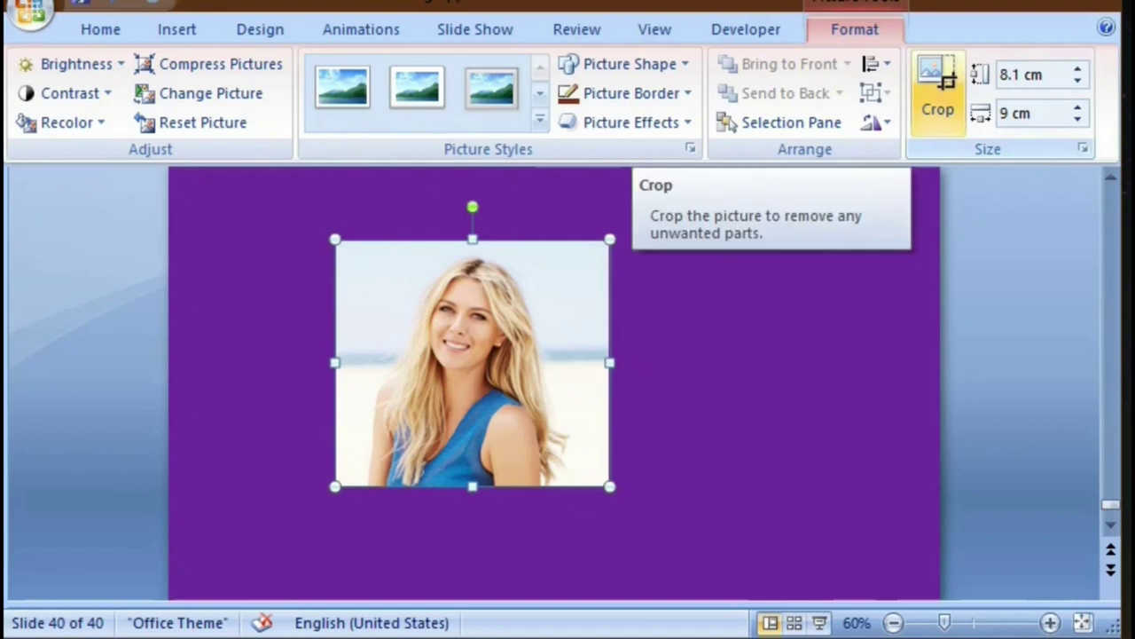
- Crop the left and right sides of the picture so it is about 6.44 cm wide
{"action": "left_click", "coordinate": [938, 93]}
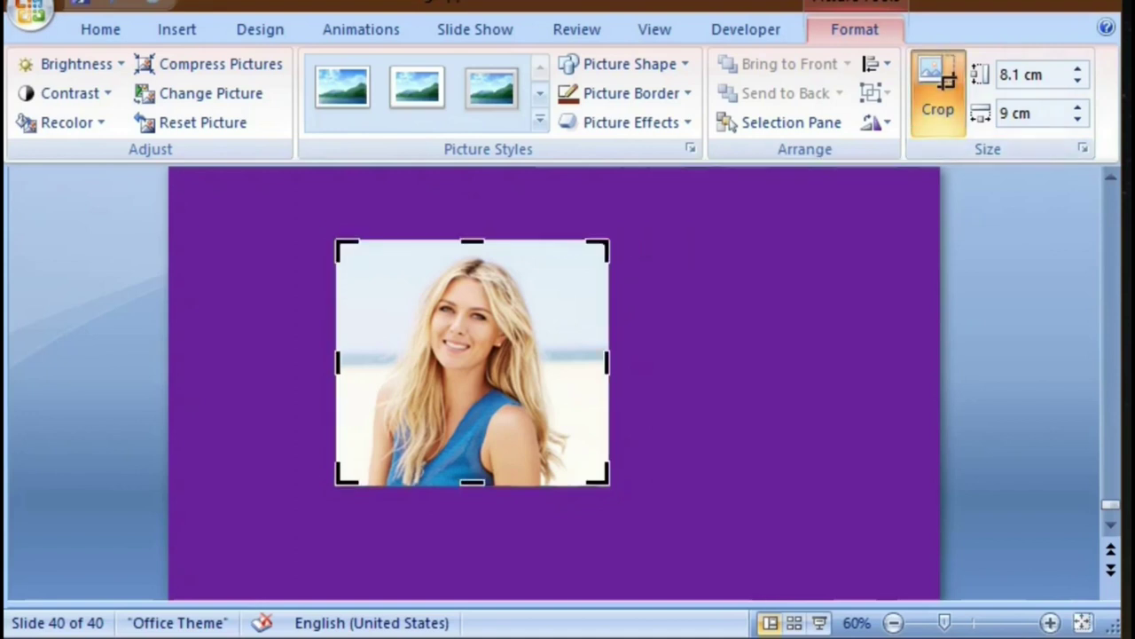
{"action": "left_click_drag", "start_coordinate": [606, 362], "coordinate": [559, 362]}
{"action": "left_click_drag", "start_coordinate": [338, 362], "coordinate": [366, 361]}
{"action": "key", "text": "Escape"}
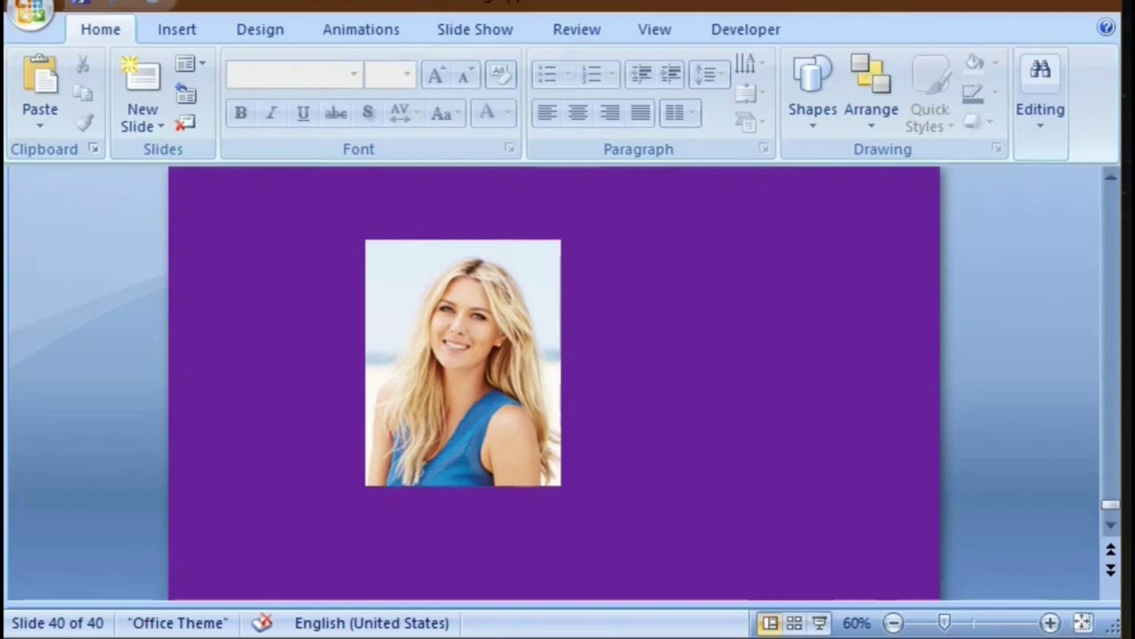
- Reduce the cropped picture's width to 6 cm
{"action": "double_click", "coordinate": [463, 362]}
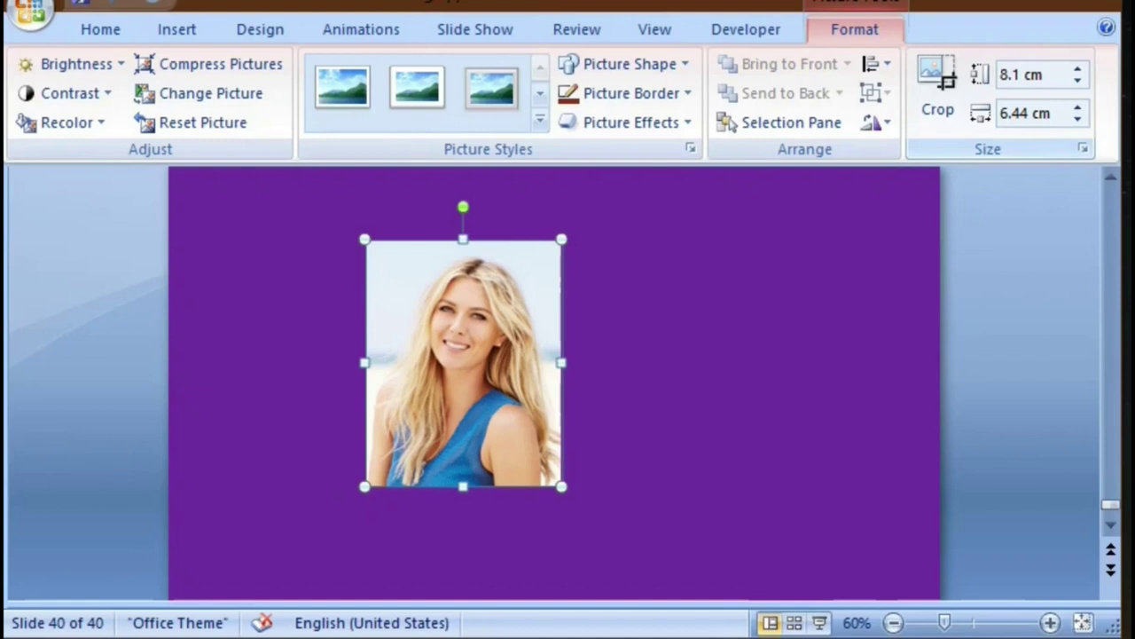
{"action": "left_click", "coordinate": [1002, 113]}
{"action": "left_click", "coordinate": [1000, 113]}
{"action": "left_click", "coordinate": [1078, 118]}
{"action": "left_click", "coordinate": [1078, 118]}
{"action": "left_click", "coordinate": [1077, 118]}
{"action": "left_click", "coordinate": [1078, 118]}
{"action": "left_click", "coordinate": [1077, 118]}
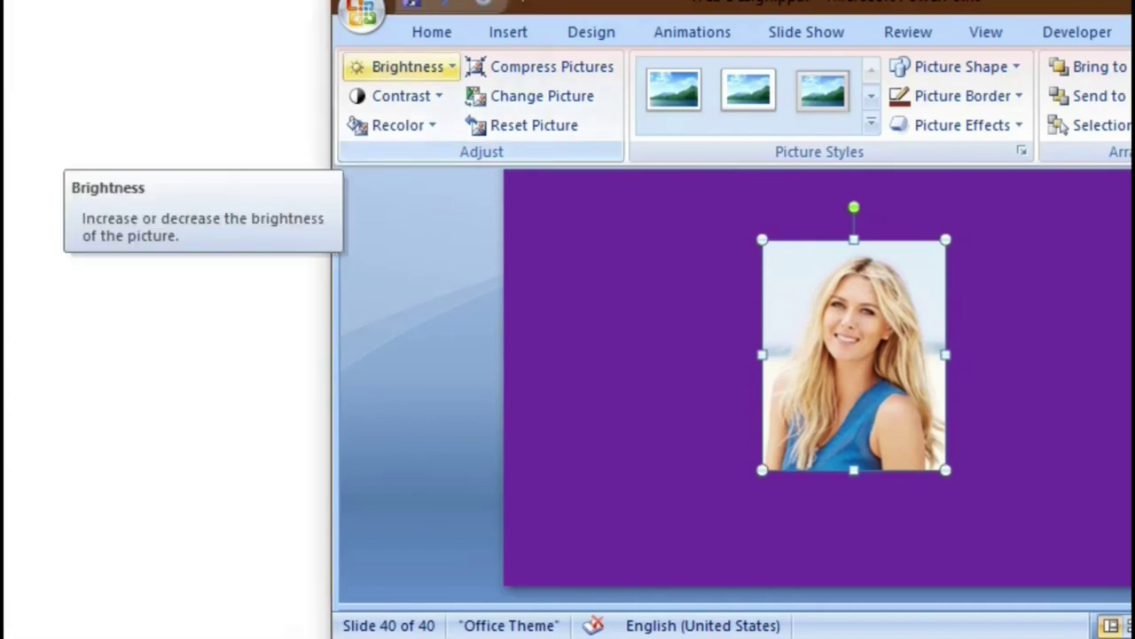
- Preview brightness and contrast presets on the picture, such as -20% brightness and -40% contrast, without applying any
{"action": "left_click", "coordinate": [403, 67]}
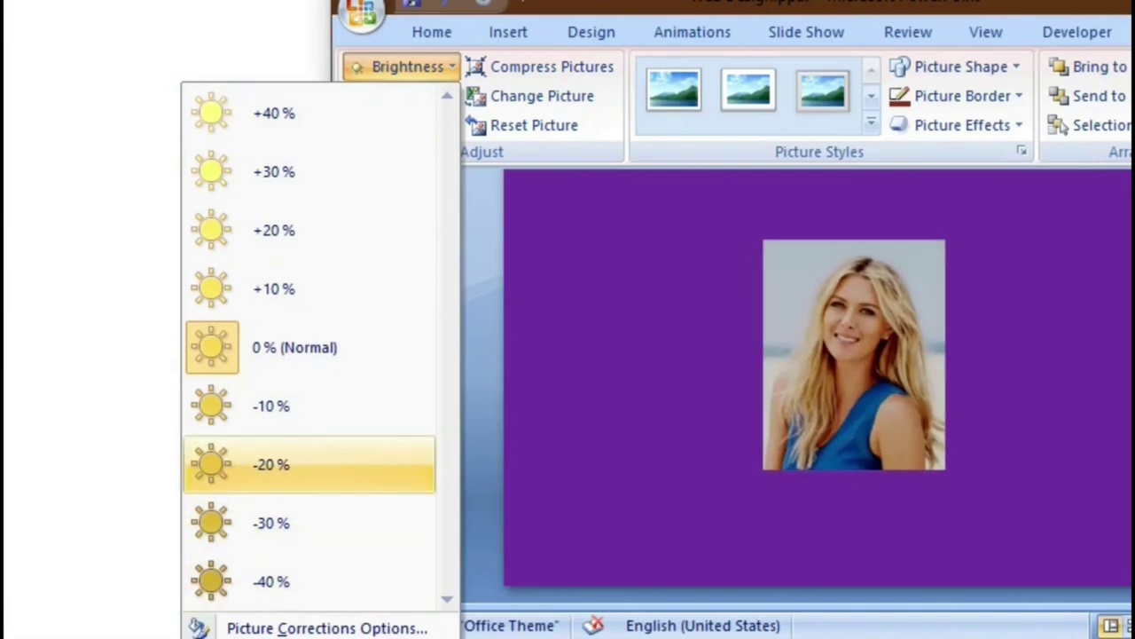
{"action": "key", "text": "Escape"}
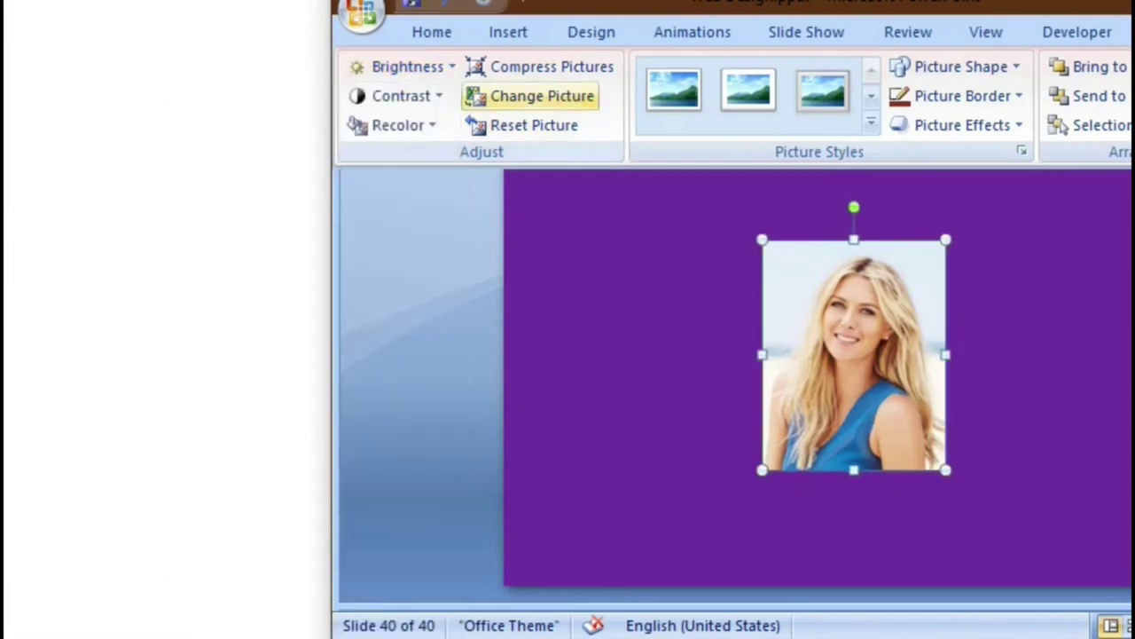
{"action": "left_click", "coordinate": [401, 96]}
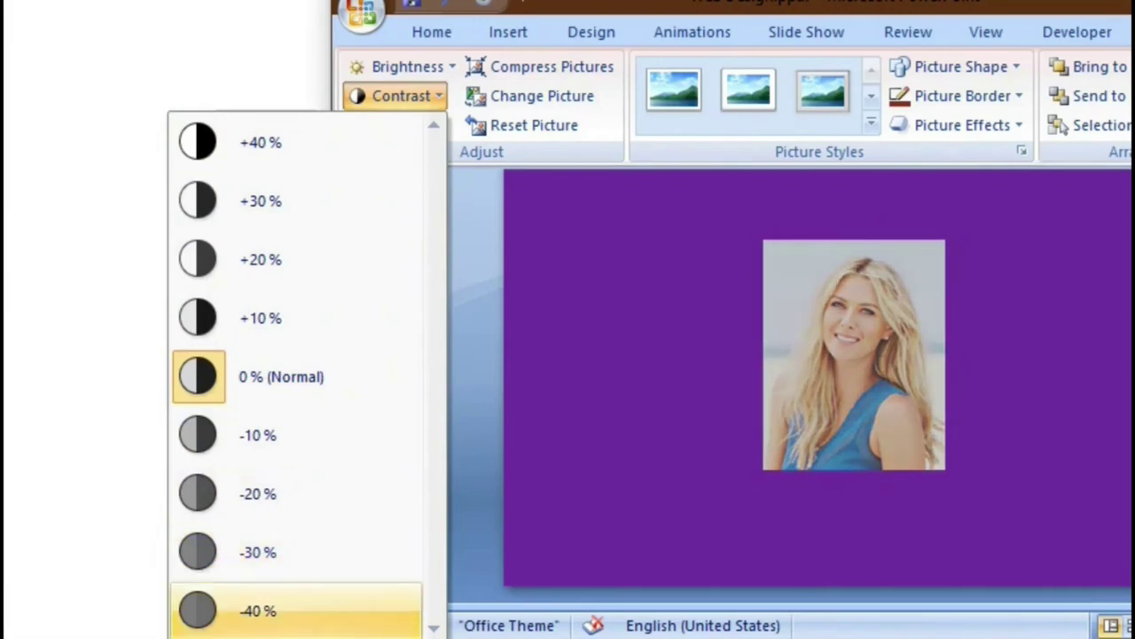
{"action": "key", "text": "Escape"}
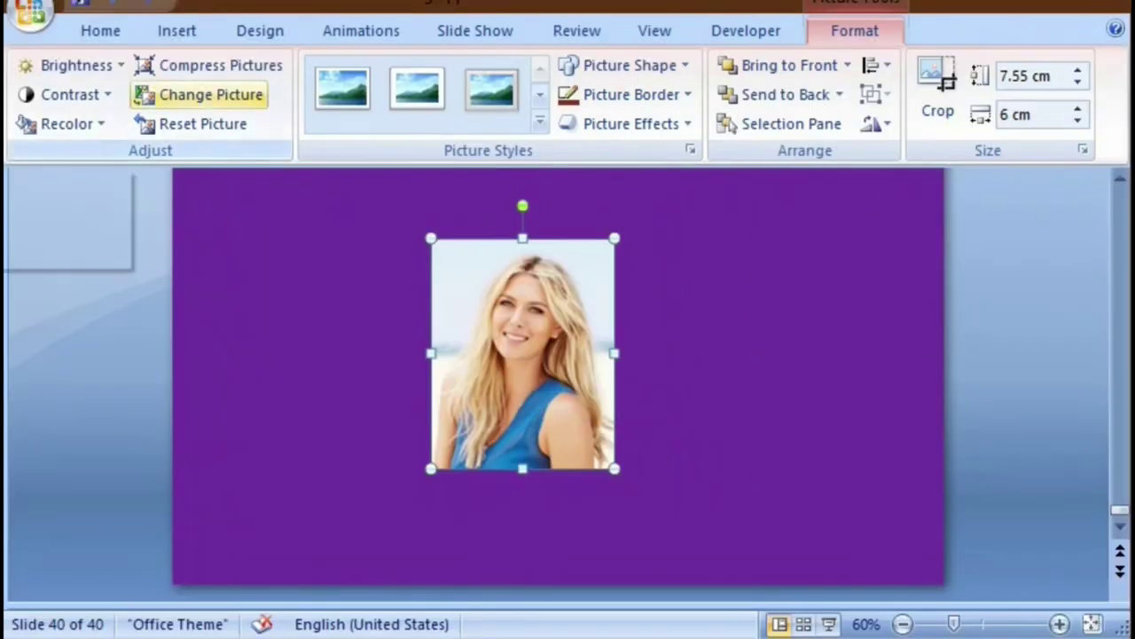
- Replace the picture with 1er.jpg from the Pictures folder, and try resetting the portrait's picture formatting
{"action": "left_click", "coordinate": [210, 94]}
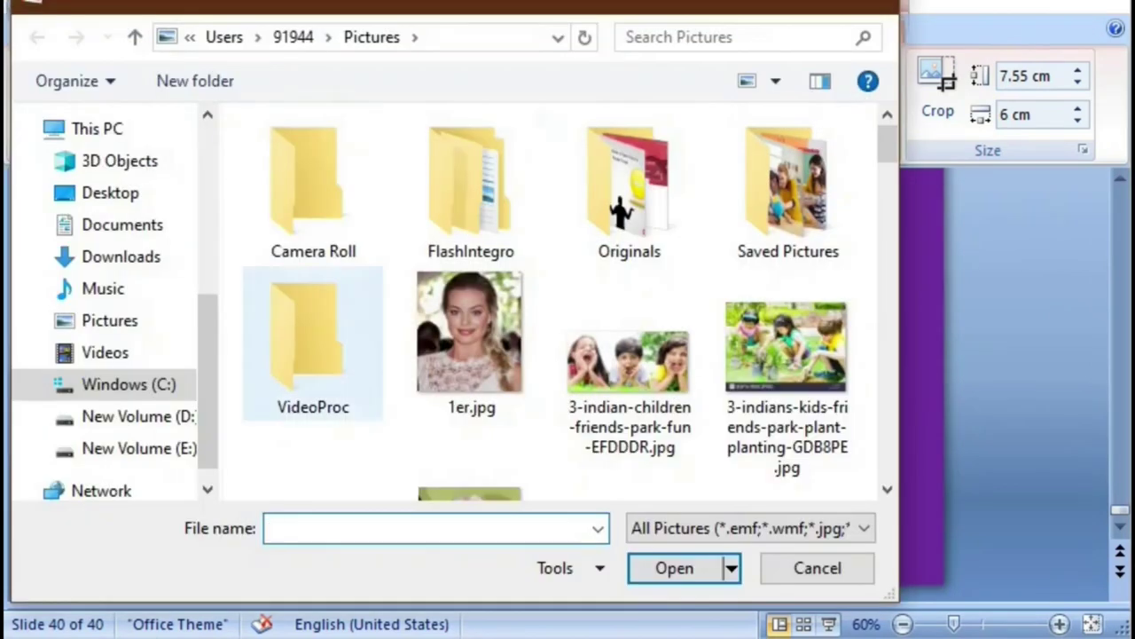
{"action": "left_click", "coordinate": [471, 337]}
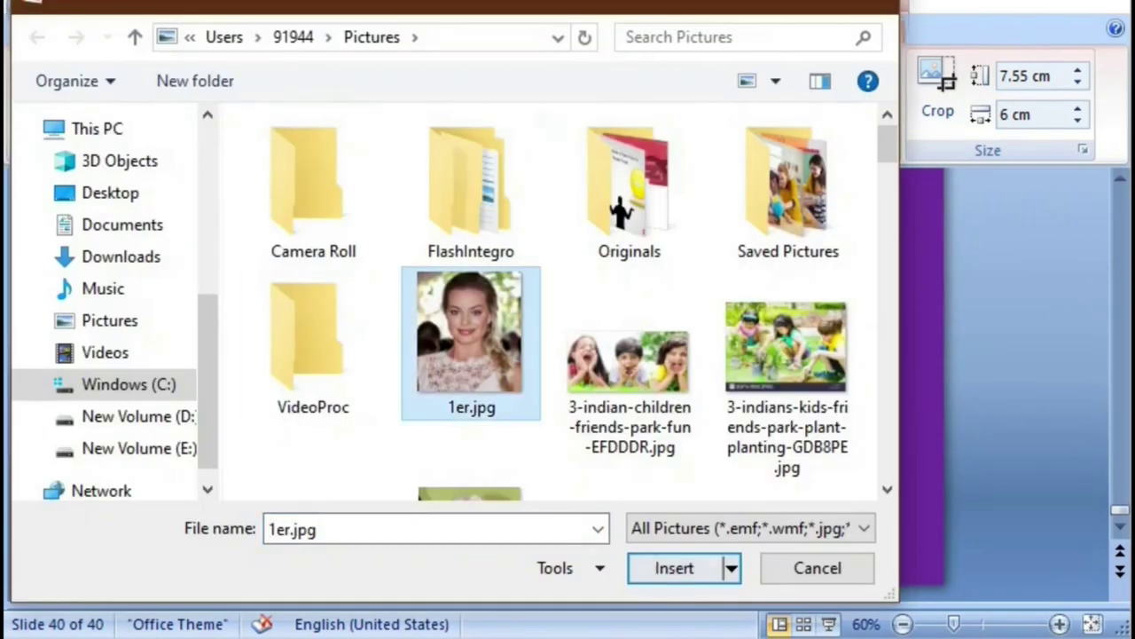
{"action": "left_click", "coordinate": [674, 568]}
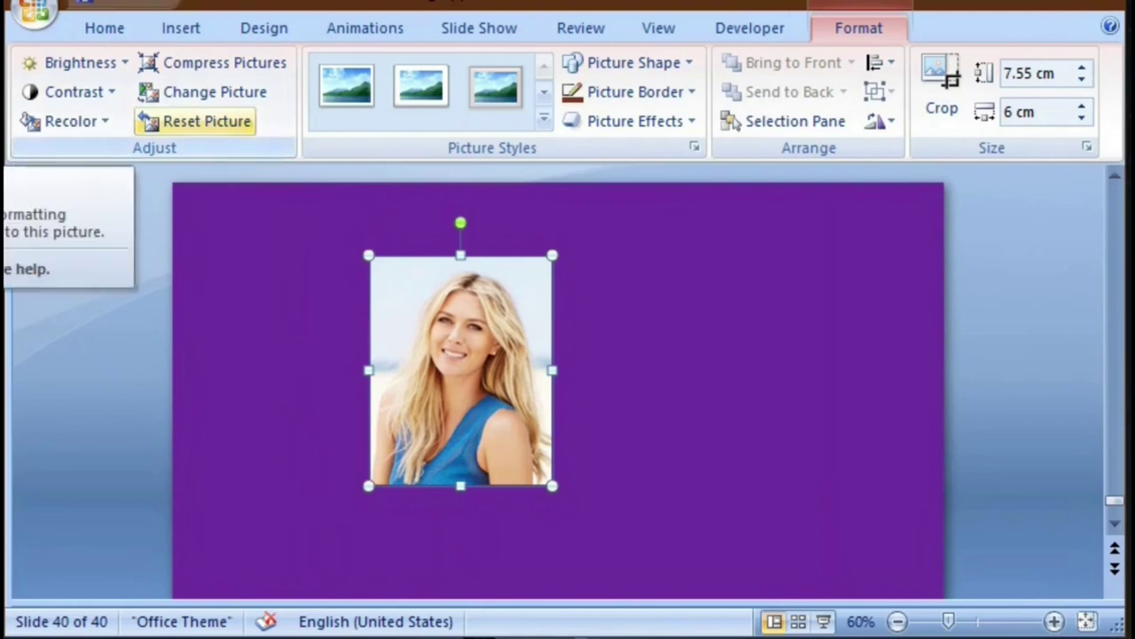
{"action": "left_click", "coordinate": [207, 121]}
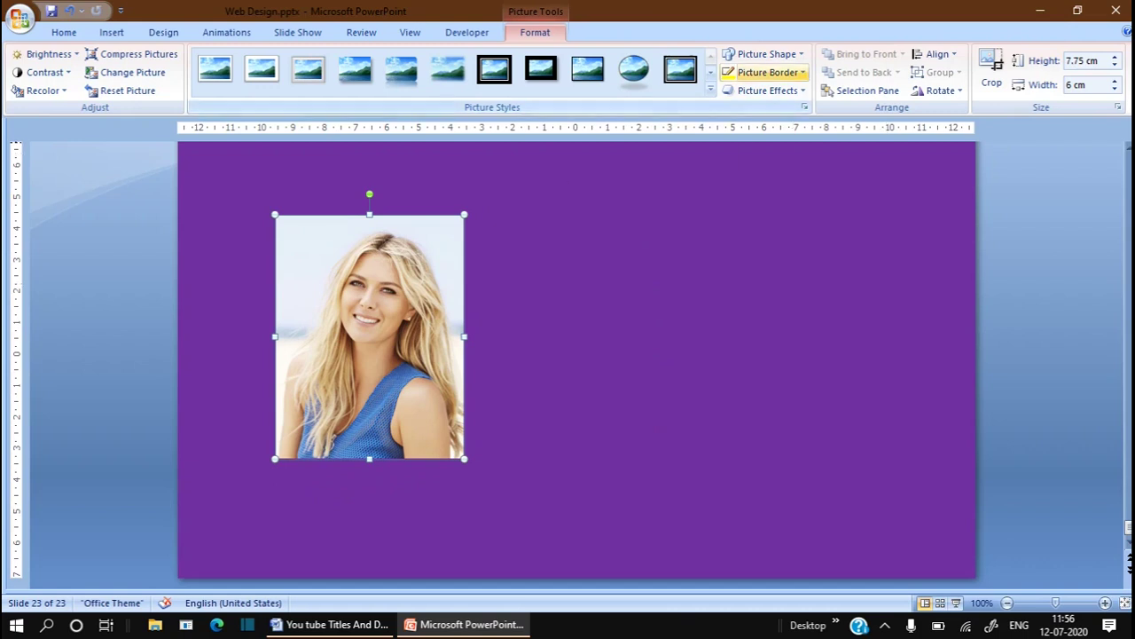
- Give the picture a yellow border with a weight of 3 pt
{"action": "left_click", "coordinate": [768, 72]}
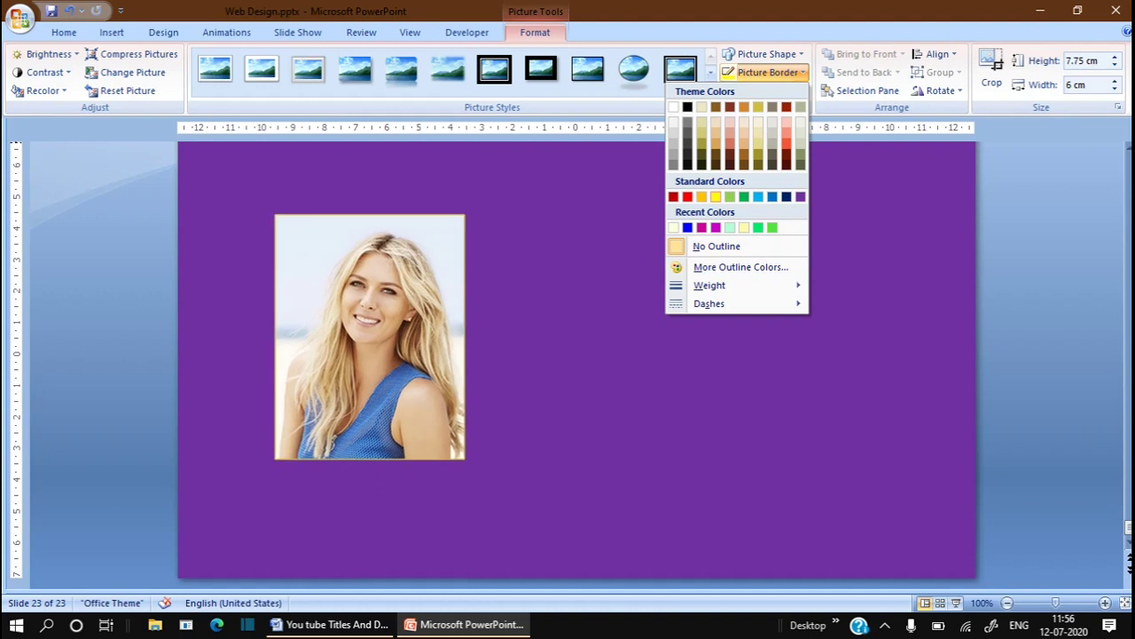
{"action": "left_click", "coordinate": [709, 246]}
{"action": "left_click", "coordinate": [768, 72]}
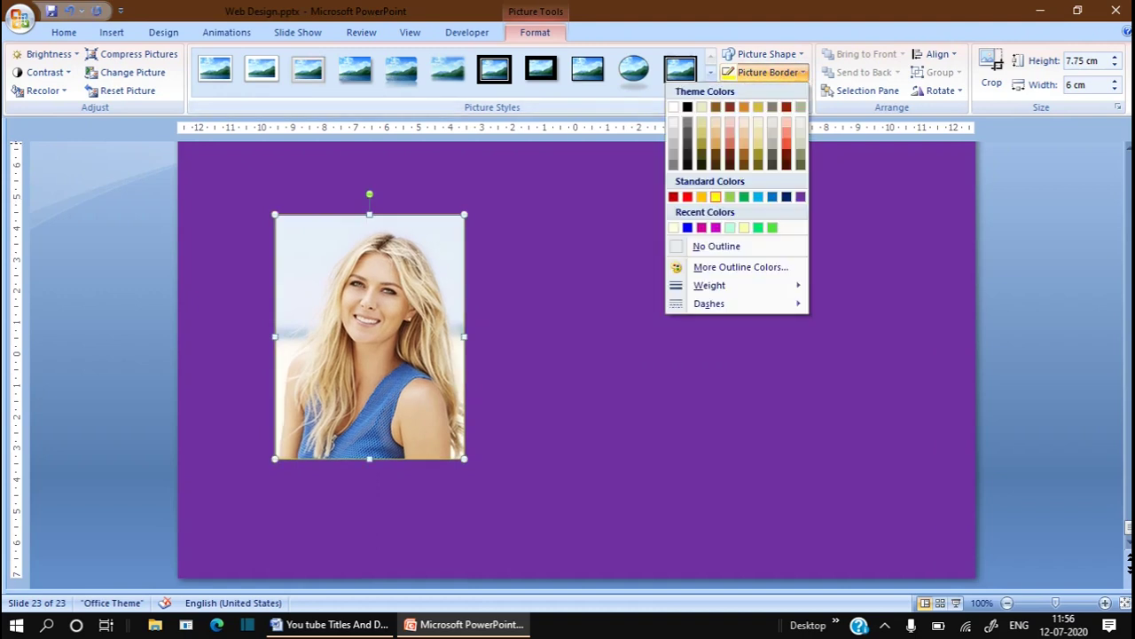
{"action": "mouse_move", "coordinate": [710, 285]}
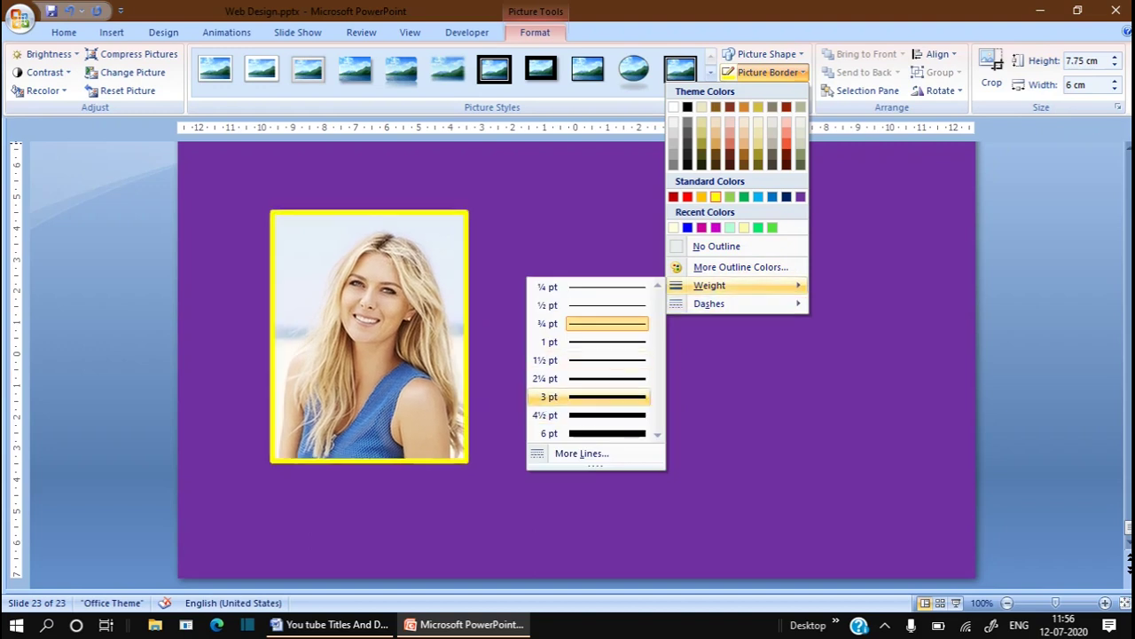
{"action": "key", "text": "Escape"}
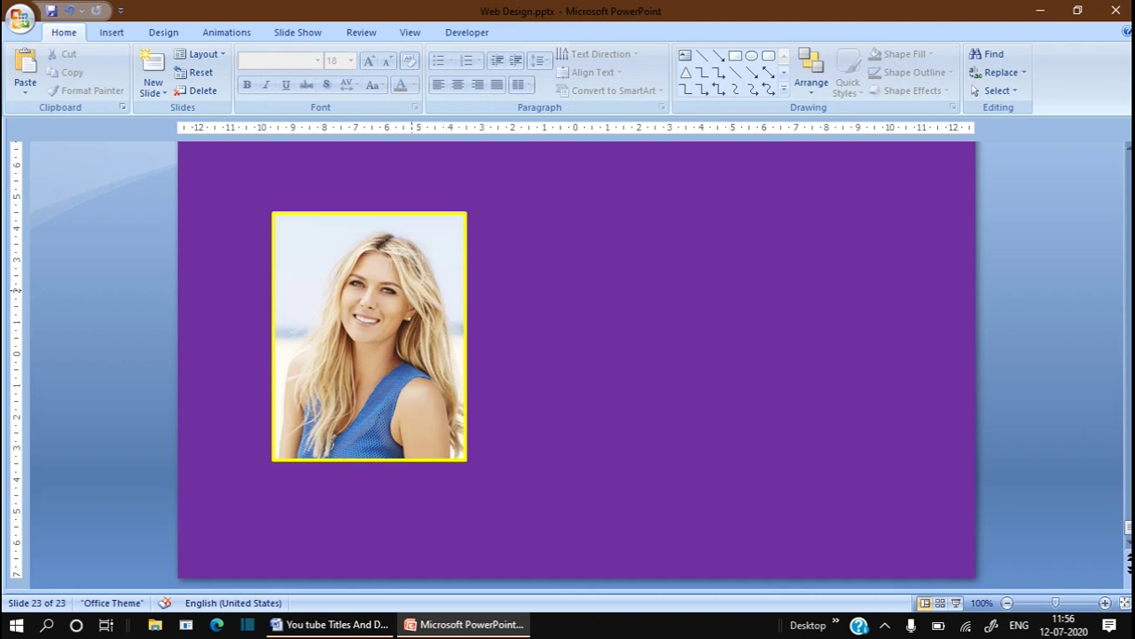
- Try the Snip Diagonal Corner and Snip Same Side Corner rectangle shapes on the bordered picture
{"action": "key", "text": "Tab"}
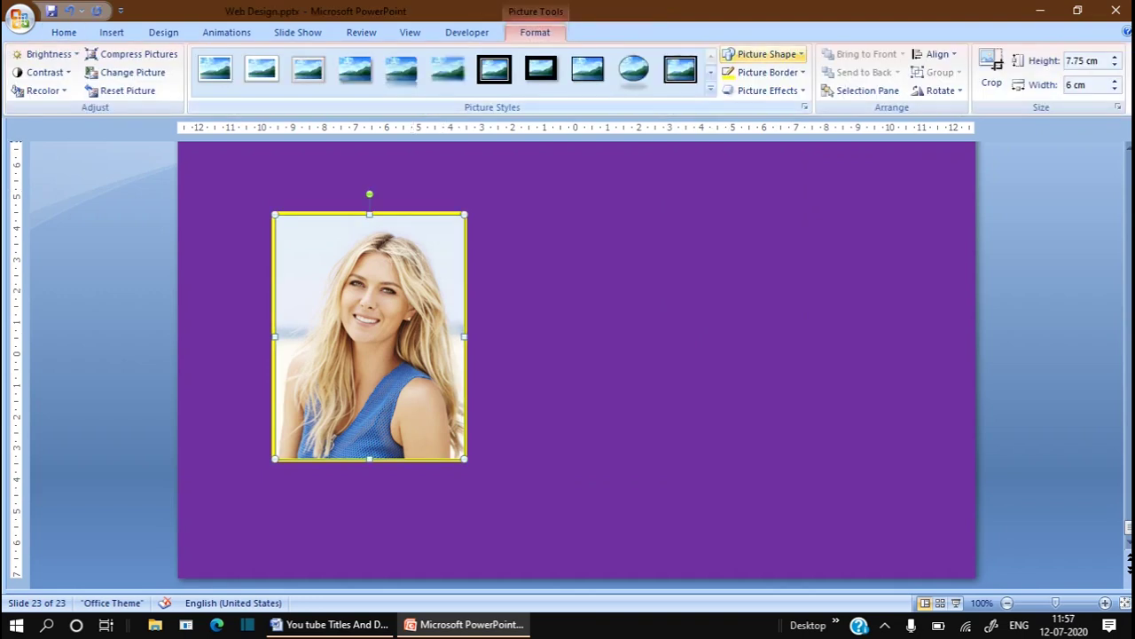
{"action": "left_click", "coordinate": [763, 54]}
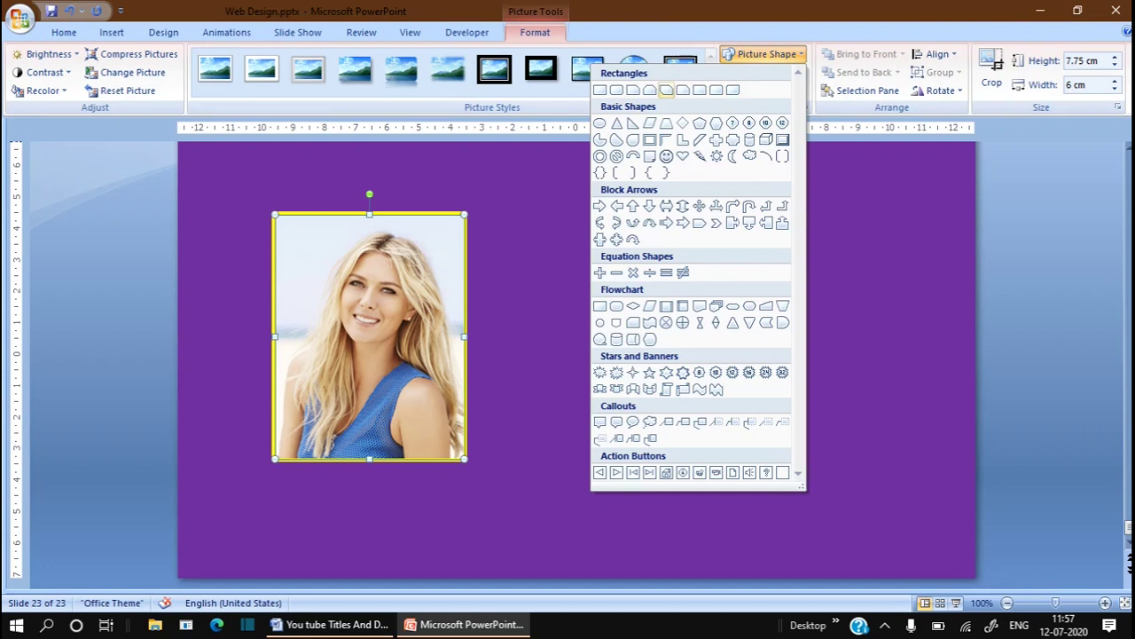
{"action": "left_click", "coordinate": [666, 90]}
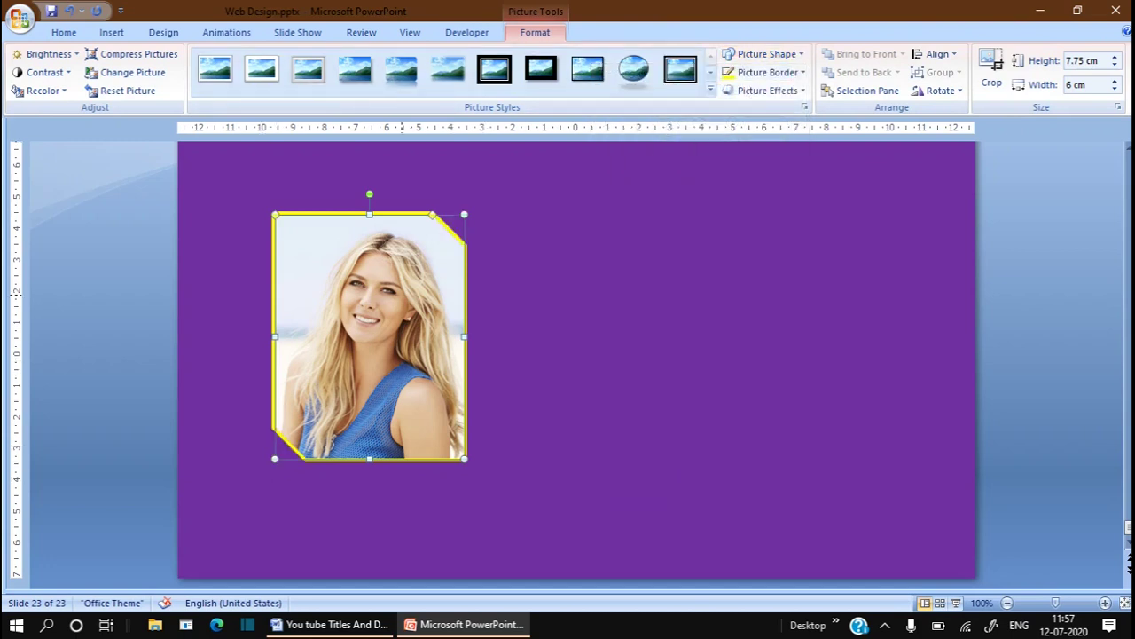
{"action": "left_click", "coordinate": [762, 54]}
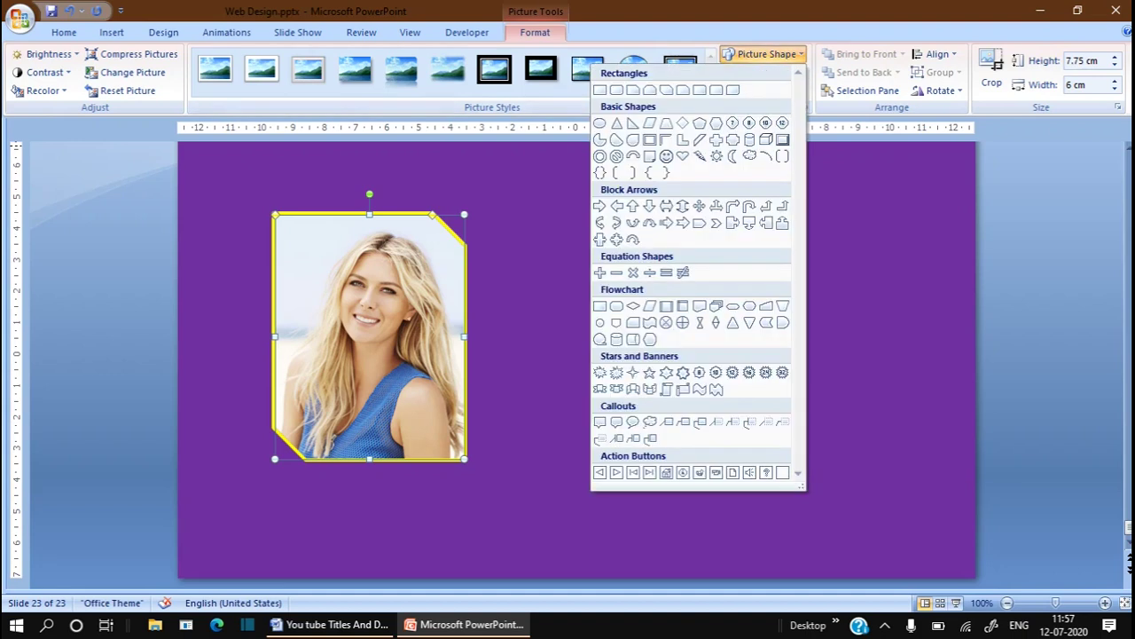
{"action": "left_click", "coordinate": [649, 90]}
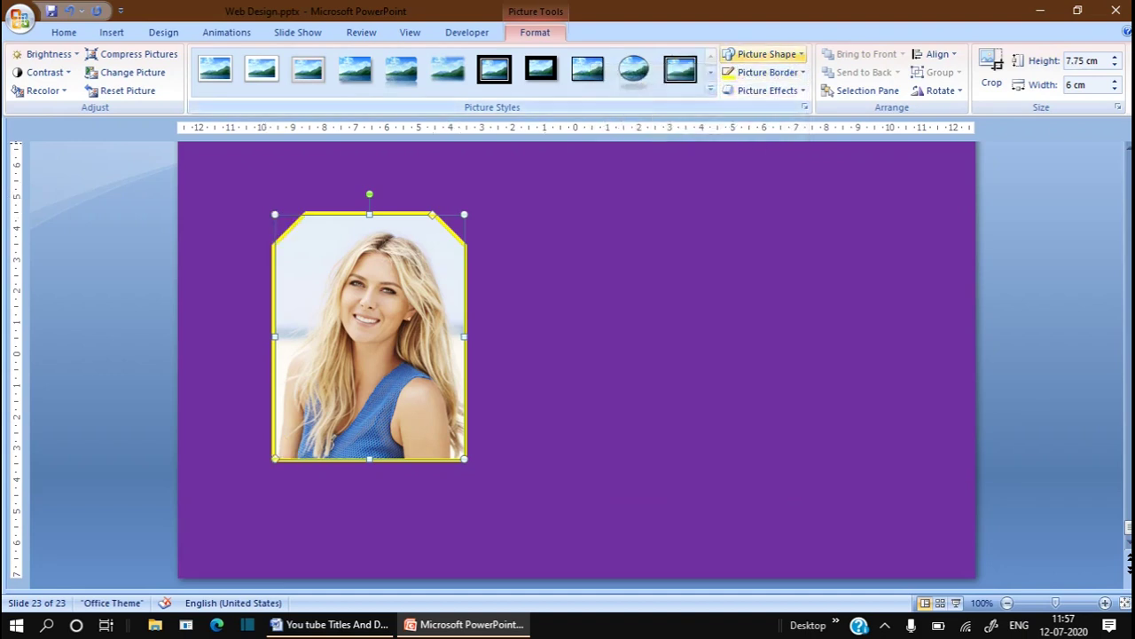
- Try an oval and further shapes as the picture's outline, and return it to a plain rectangle
{"action": "left_click", "coordinate": [763, 54]}
{"action": "left_click", "coordinate": [600, 122]}
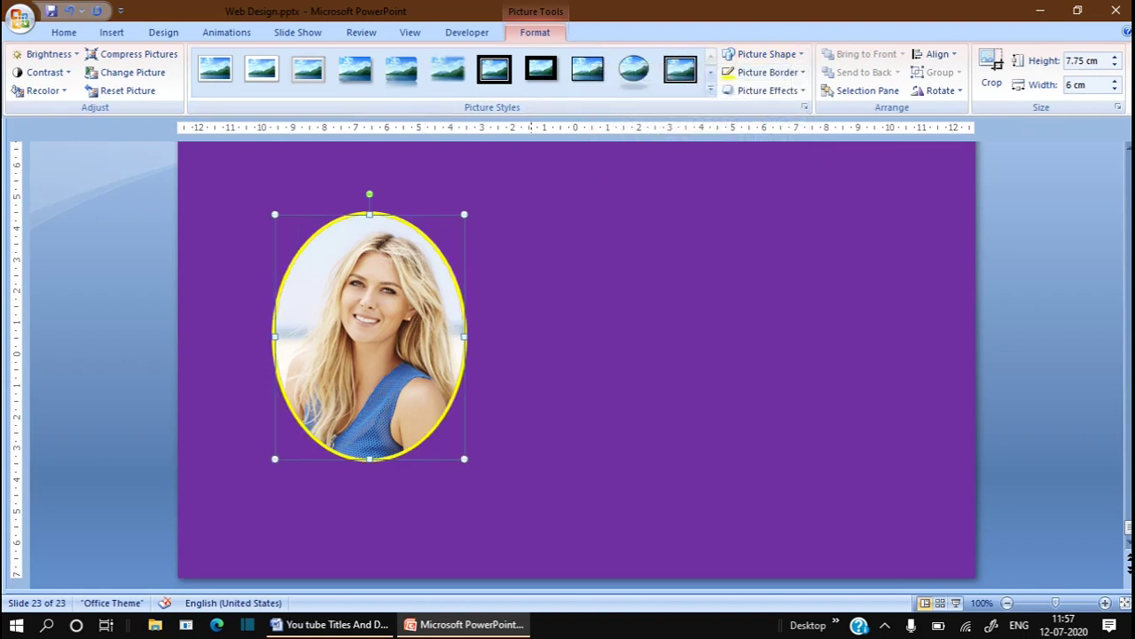
{"action": "left_click", "coordinate": [763, 54]}
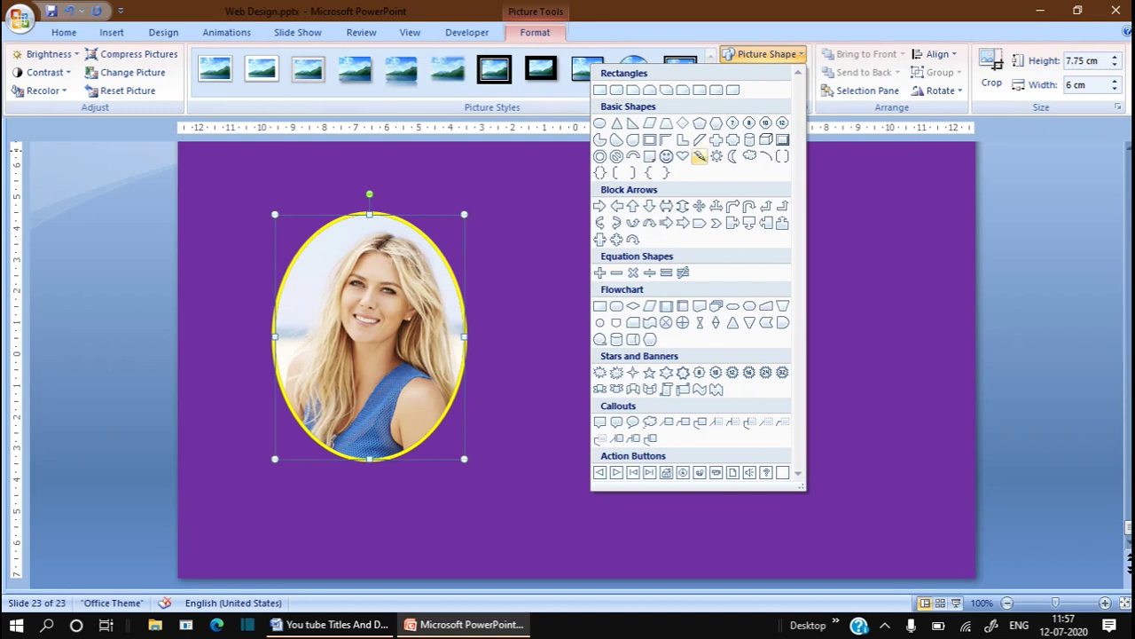
{"action": "left_click", "coordinate": [716, 139]}
{"action": "left_click", "coordinate": [627, 384]}
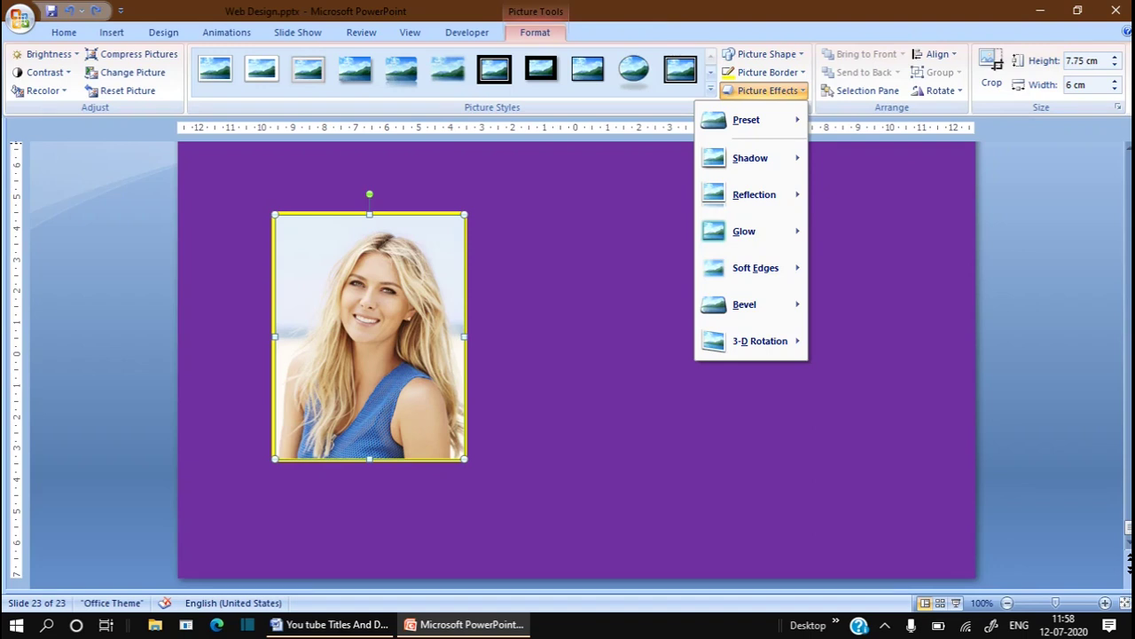
- Apply the Perspective Diagonal Upper Left shadow to the picture and set the shadow color to white
{"action": "mouse_move", "coordinate": [750, 158]}
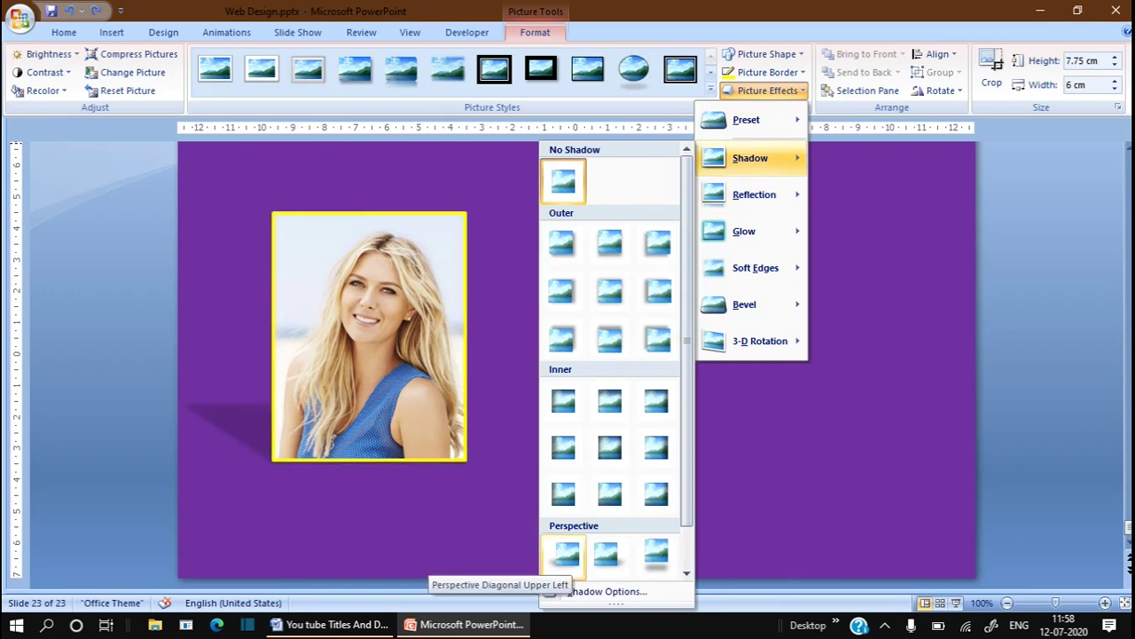
{"action": "left_click", "coordinate": [566, 554]}
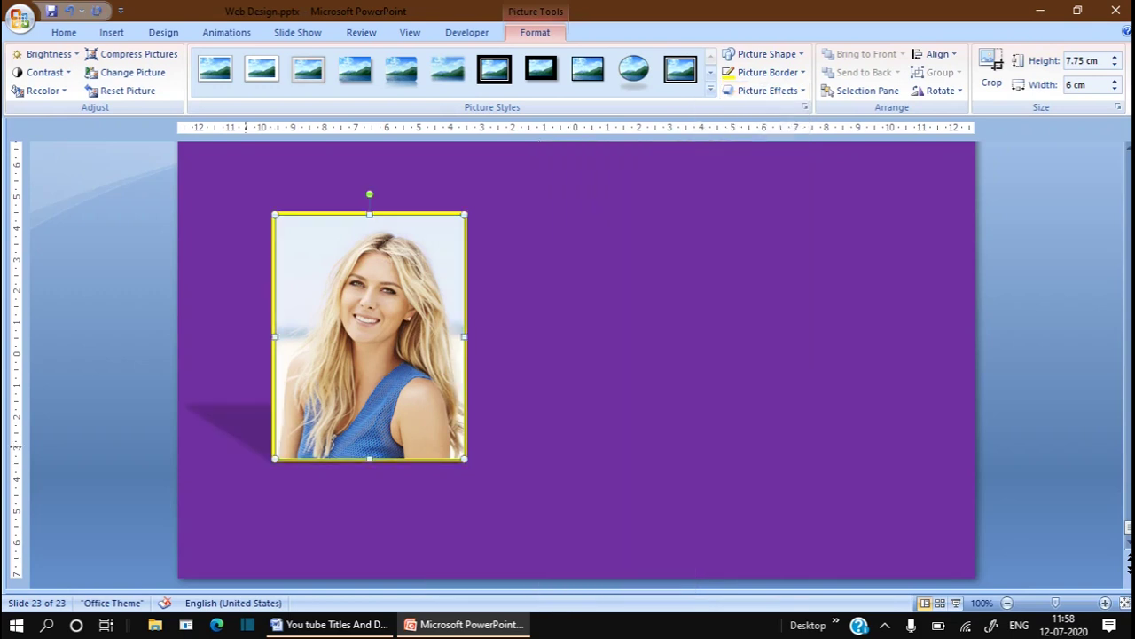
{"action": "left_click", "coordinate": [767, 90]}
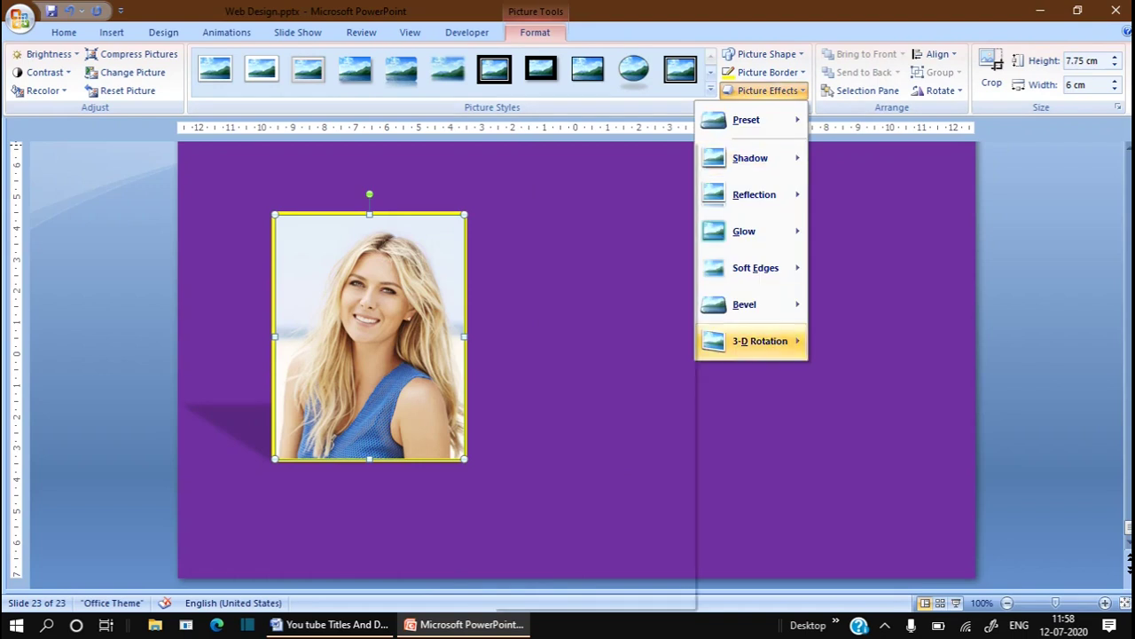
{"action": "mouse_move", "coordinate": [751, 158]}
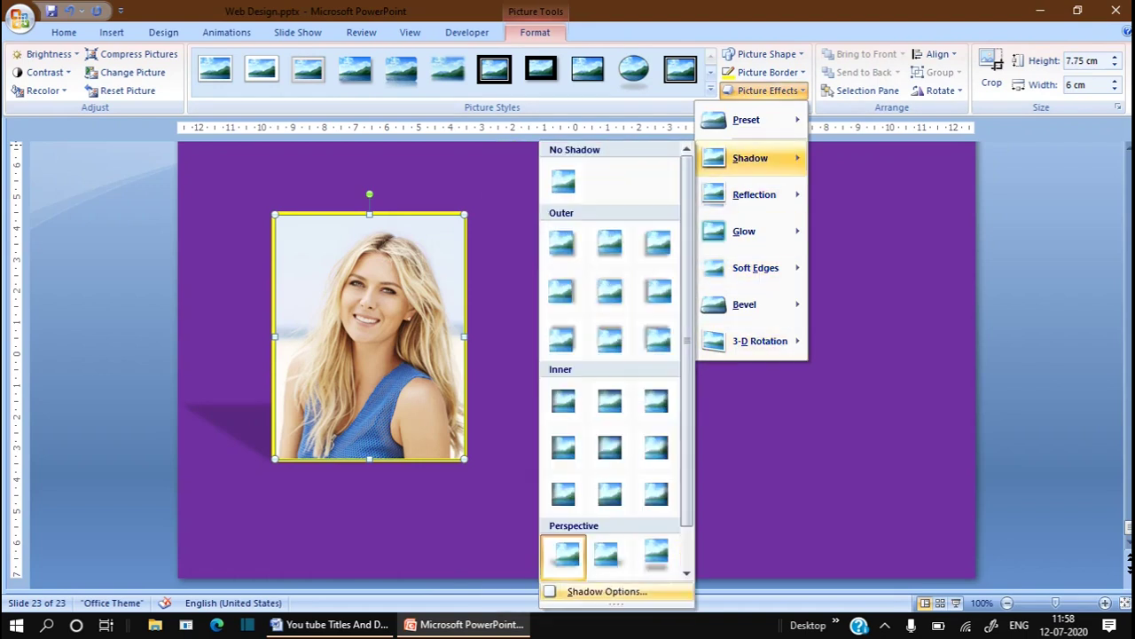
{"action": "left_click", "coordinate": [606, 591]}
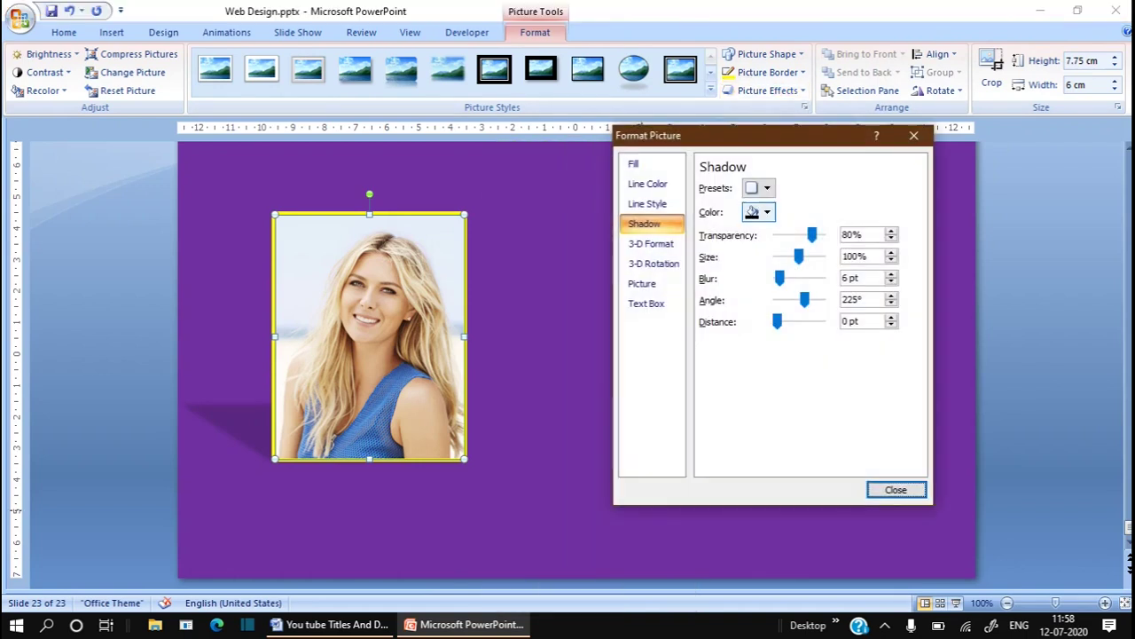
{"action": "left_click", "coordinate": [752, 213]}
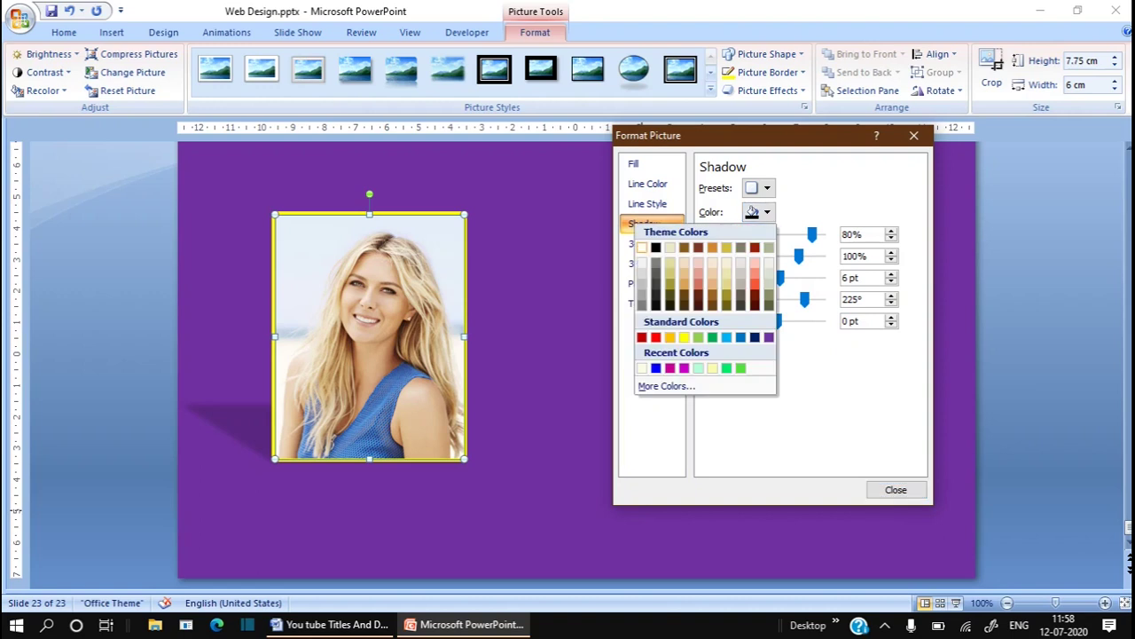
{"action": "left_click", "coordinate": [641, 247]}
{"action": "left_click", "coordinate": [896, 489]}
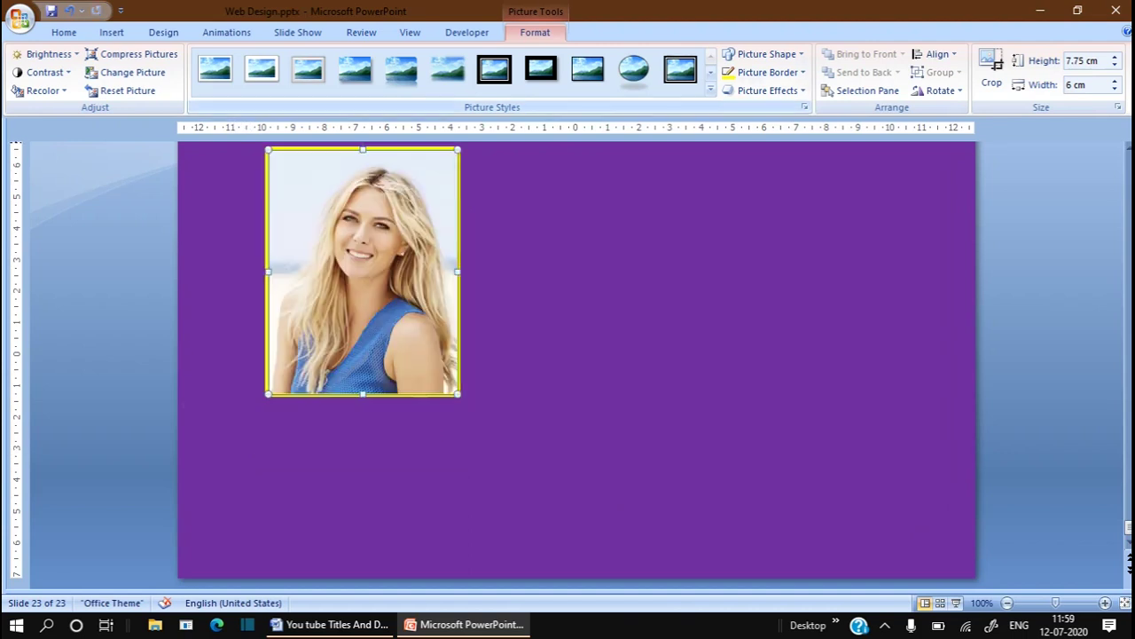
- Try the full reflection variation with the largest offset on the picture
{"action": "left_click", "coordinate": [764, 91]}
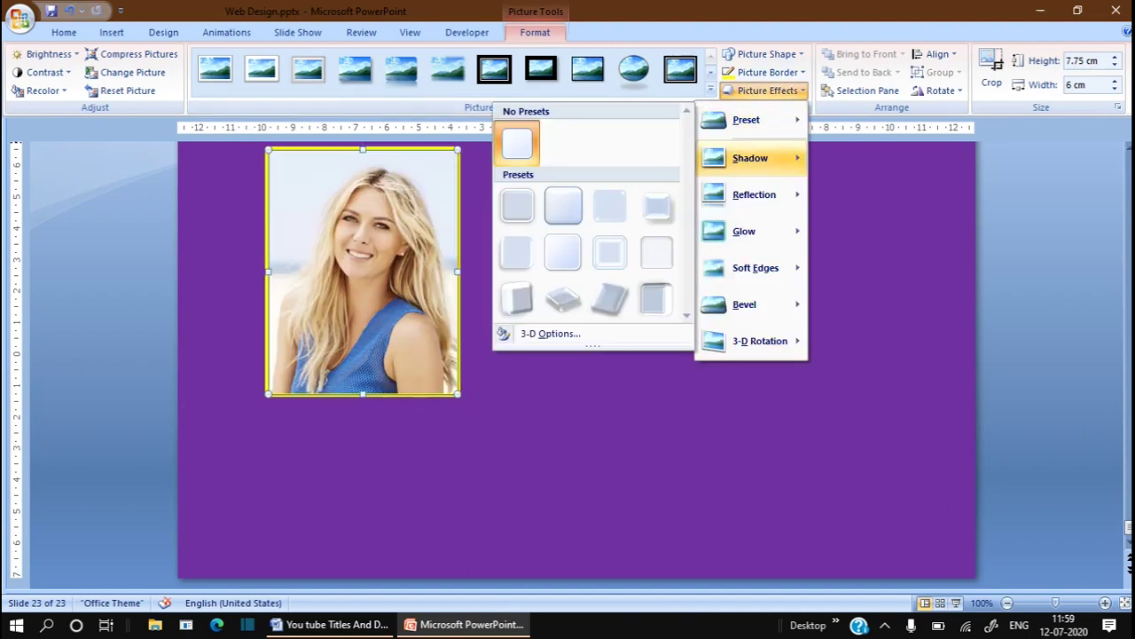
{"action": "mouse_move", "coordinate": [754, 194]}
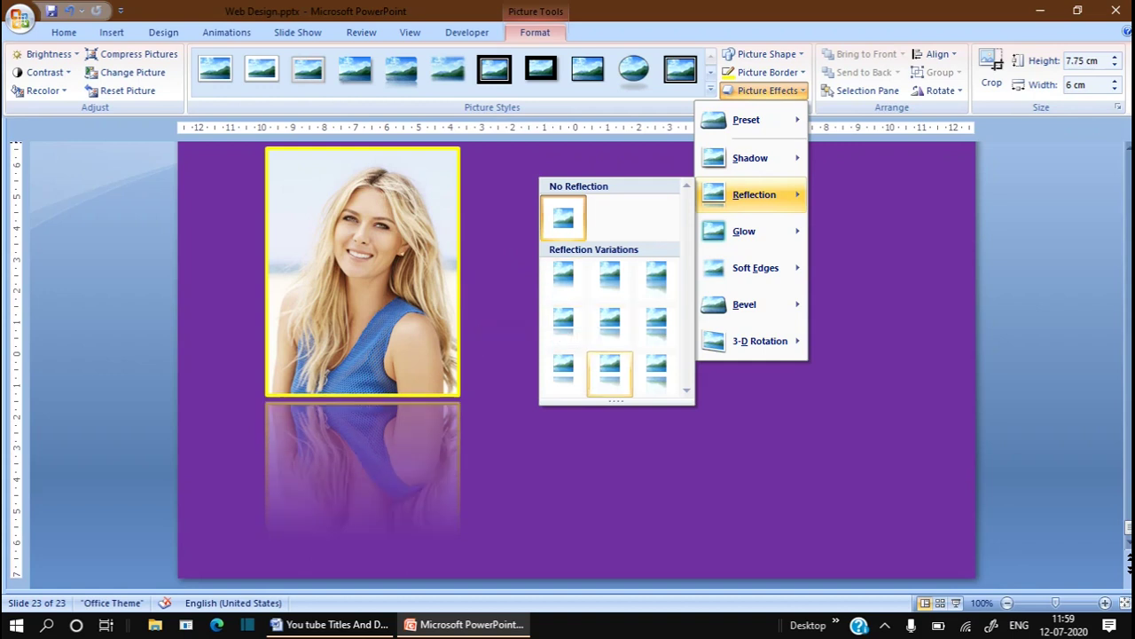
{"action": "left_click", "coordinate": [656, 371]}
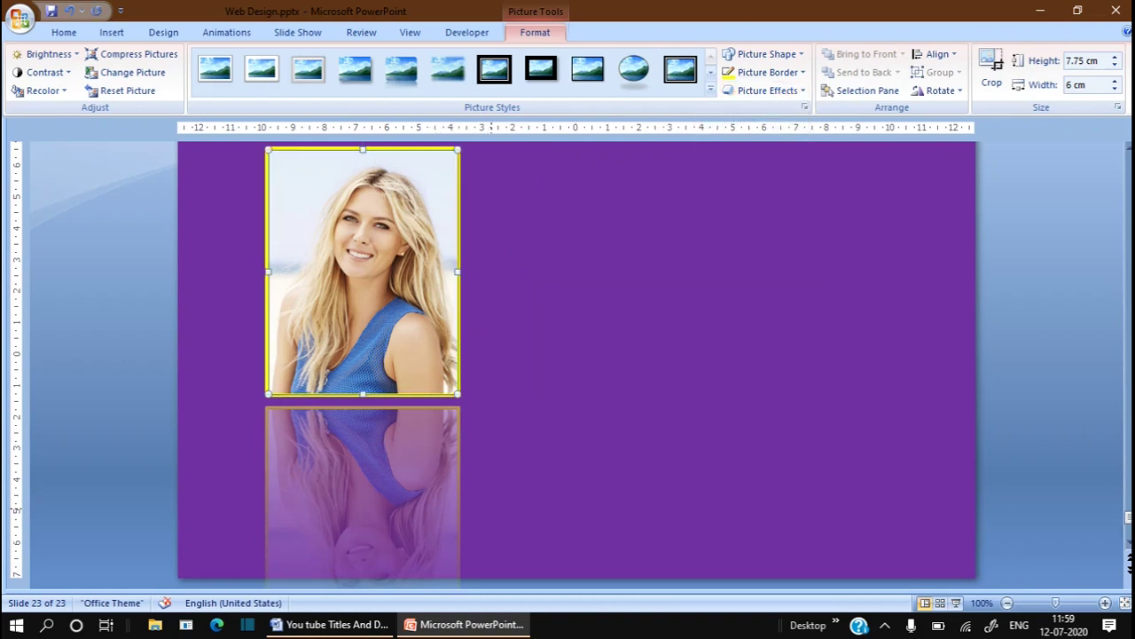
- Try the largest red glow variation on the picture, and move the picture down and slightly right on the slide
{"action": "left_click", "coordinate": [768, 90]}
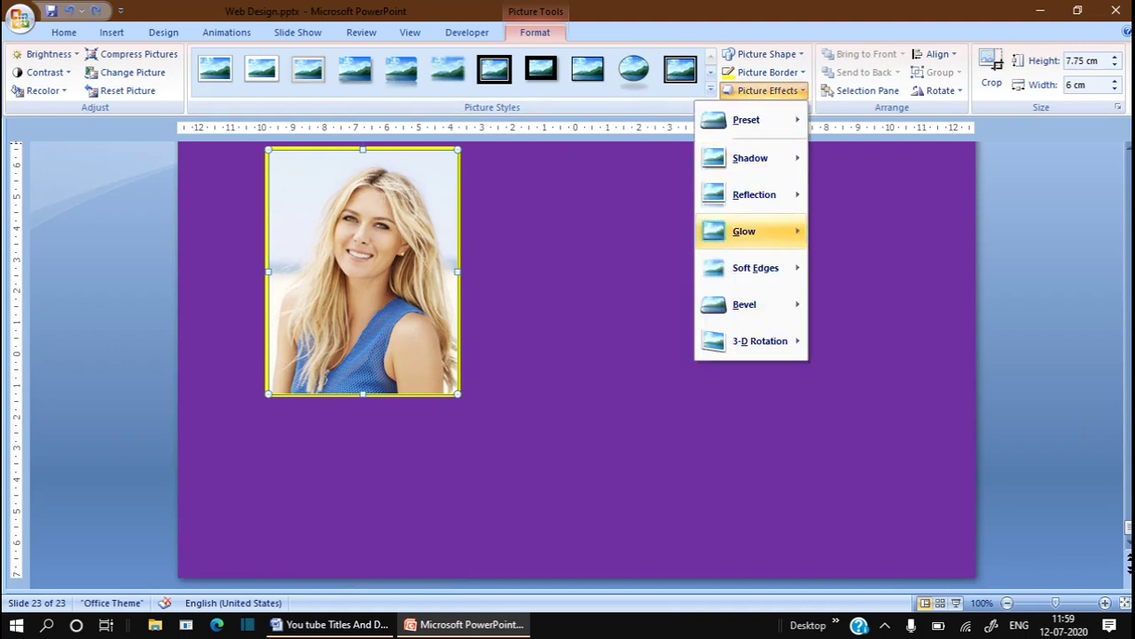
{"action": "mouse_move", "coordinate": [744, 231]}
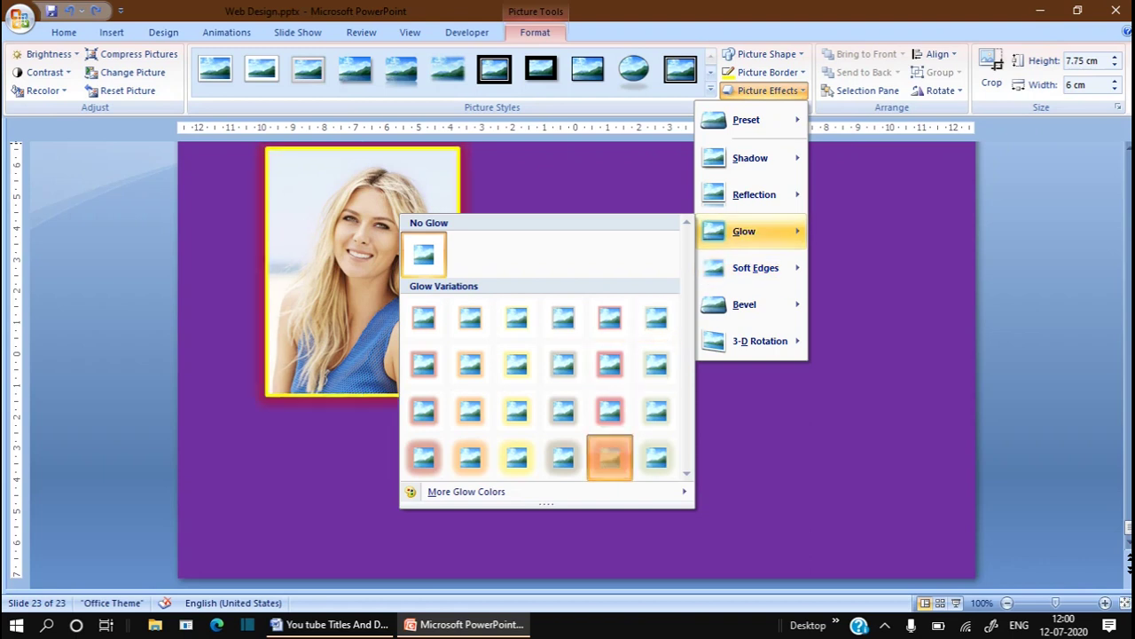
{"action": "left_click", "coordinate": [609, 457]}
{"action": "left_click_drag", "start_coordinate": [364, 292], "coordinate": [416, 373]}
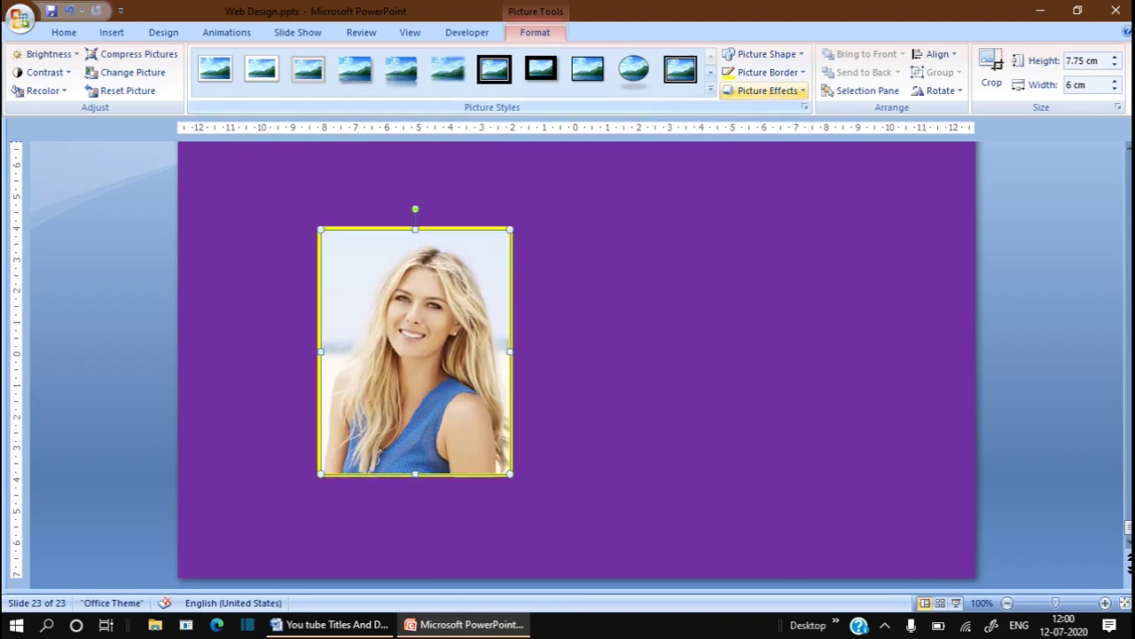
- Preview the 25 Point soft edges effect on the picture, and open the 3-D rotation effects
{"action": "left_click", "coordinate": [767, 91]}
{"action": "mouse_move", "coordinate": [756, 267]}
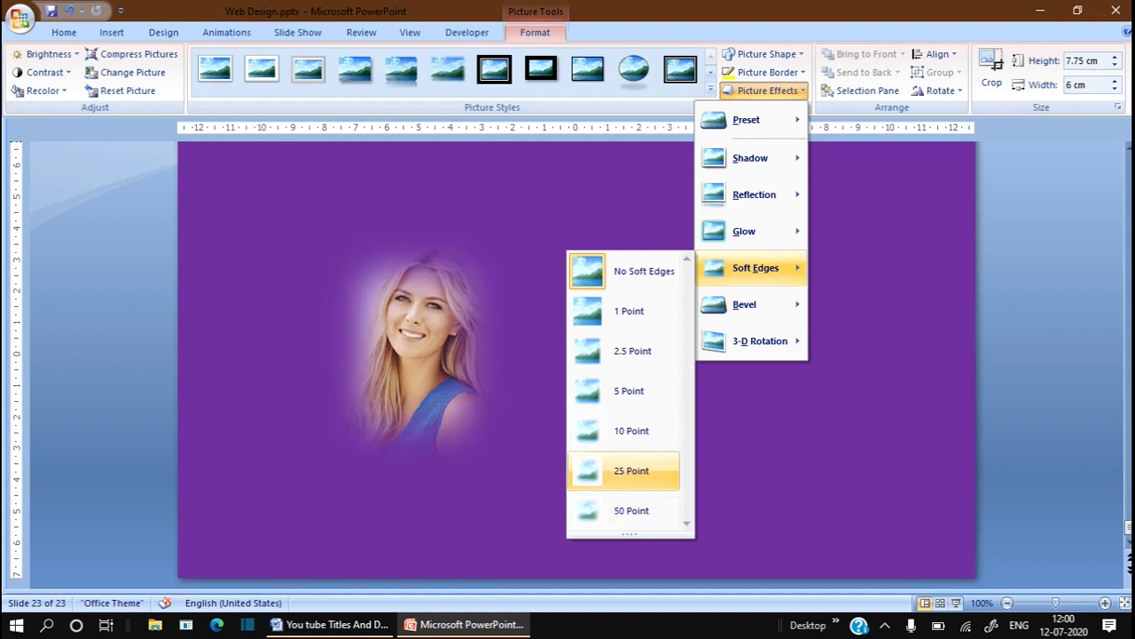
{"action": "key", "text": "Escape"}
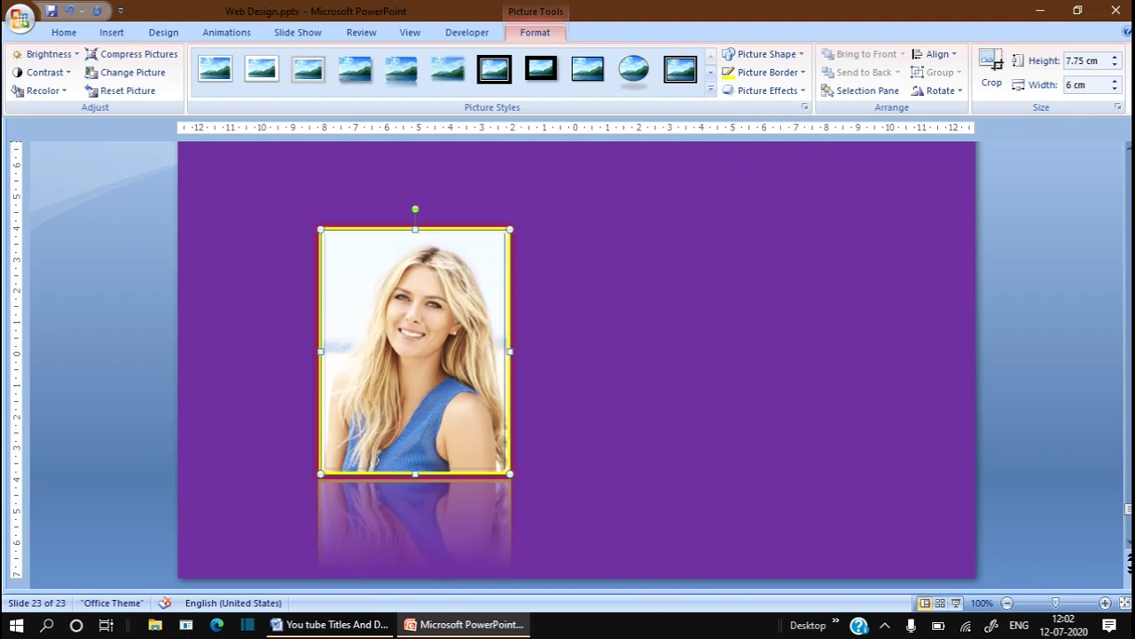
{"action": "left_click", "coordinate": [768, 90]}
{"action": "mouse_move", "coordinate": [760, 341]}
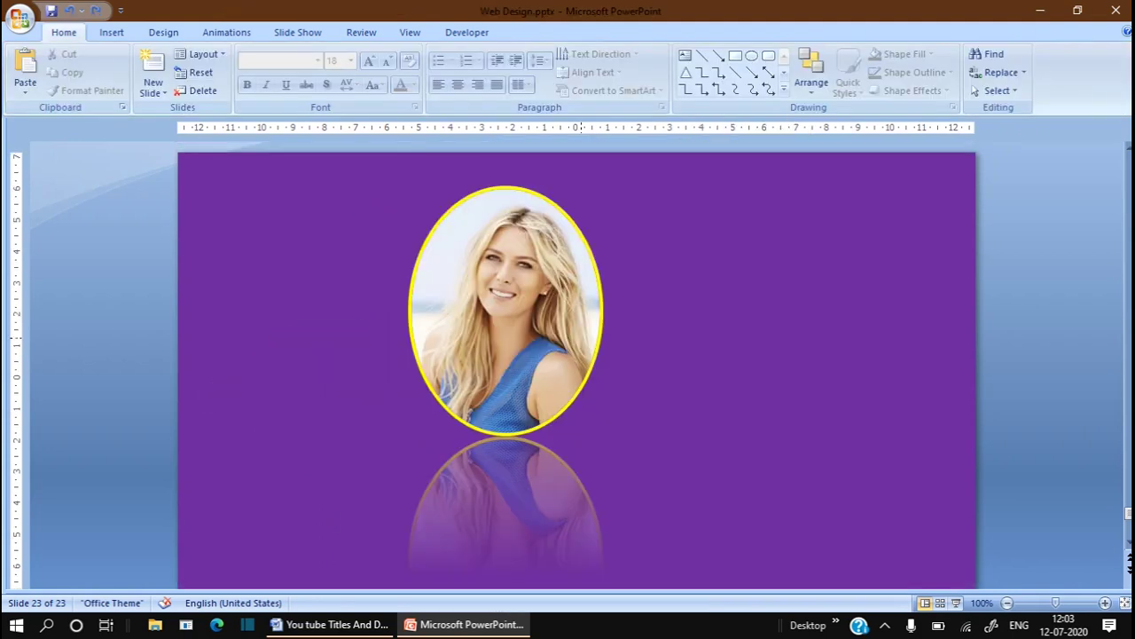
- Save the oval portrait with its reflection as a JPEG picture file named Edited-Img
{"action": "left_click", "coordinate": [506, 311]}
{"action": "right_click", "coordinate": [453, 338]}
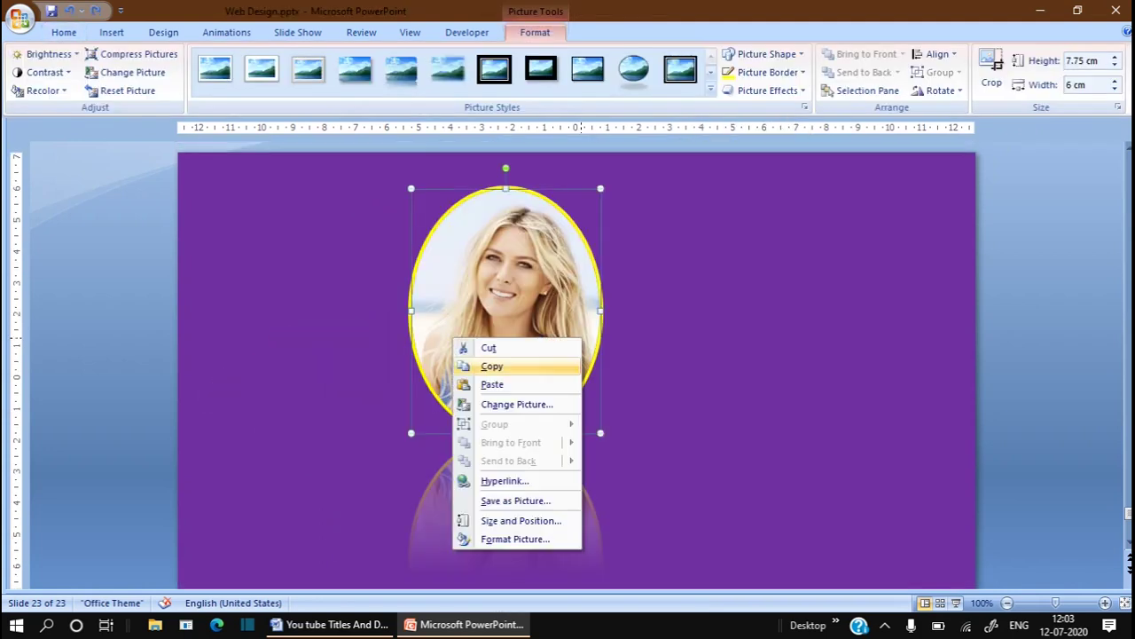
{"action": "left_click", "coordinate": [515, 500]}
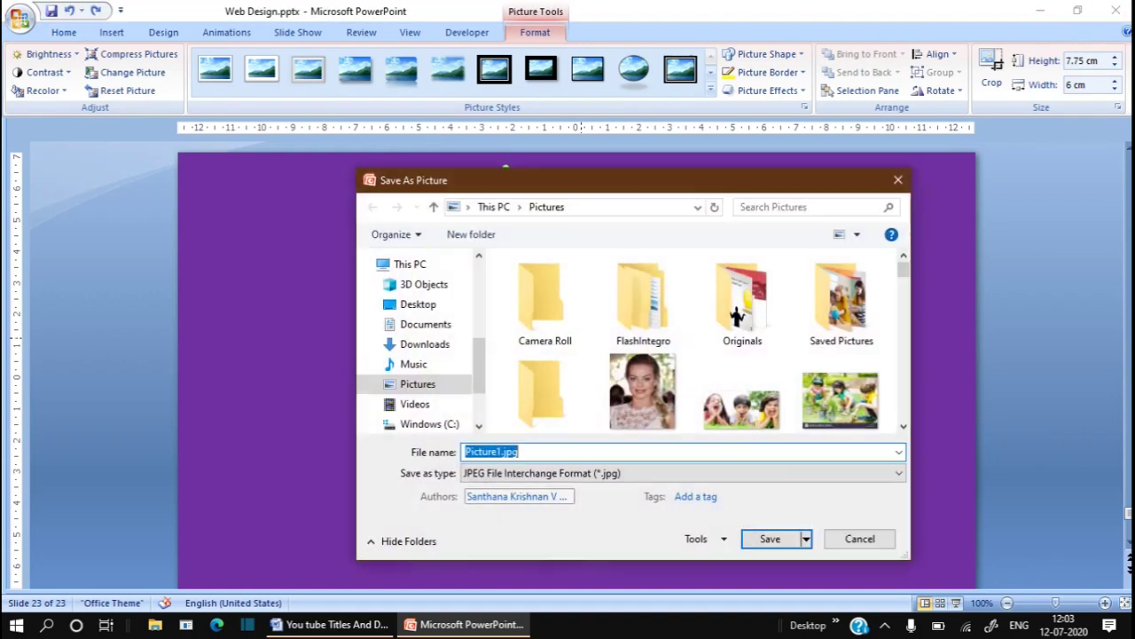
{"action": "key", "text": "Tab"}
{"action": "key", "text": "alt+Down"}
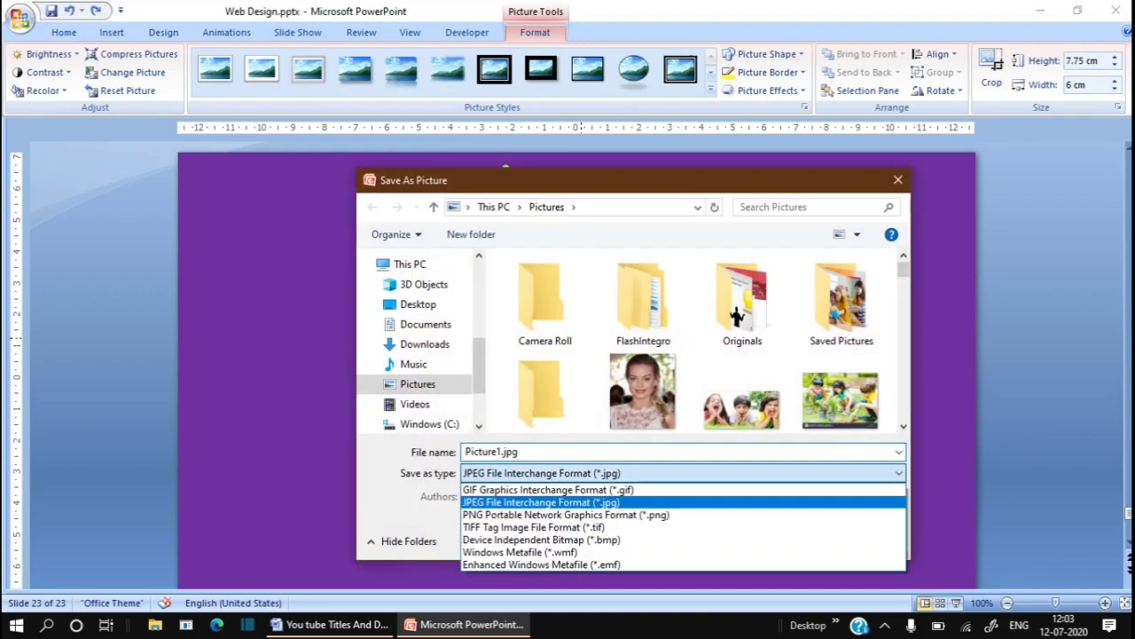
{"action": "key", "text": "Tab"}
{"action": "key", "text": "shift+Tab"}
{"action": "key", "text": "shift+Tab"}
{"action": "type", "text": "Edited-img"}
{"action": "key", "text": "Return"}
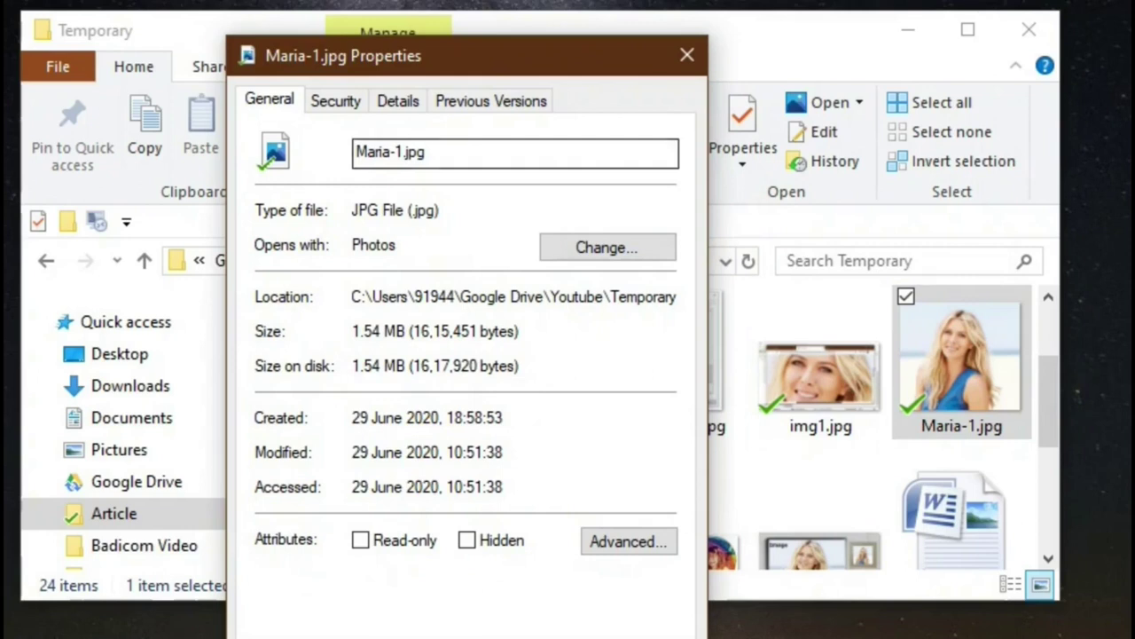
- Examine the dimensions, resolution and camera information in the detailed properties of Maria-1.jpg
{"action": "left_click", "coordinate": [397, 101]}
{"action": "scroll", "coordinate": [461, 372], "scroll_direction": "down", "scroll_amount": 2}
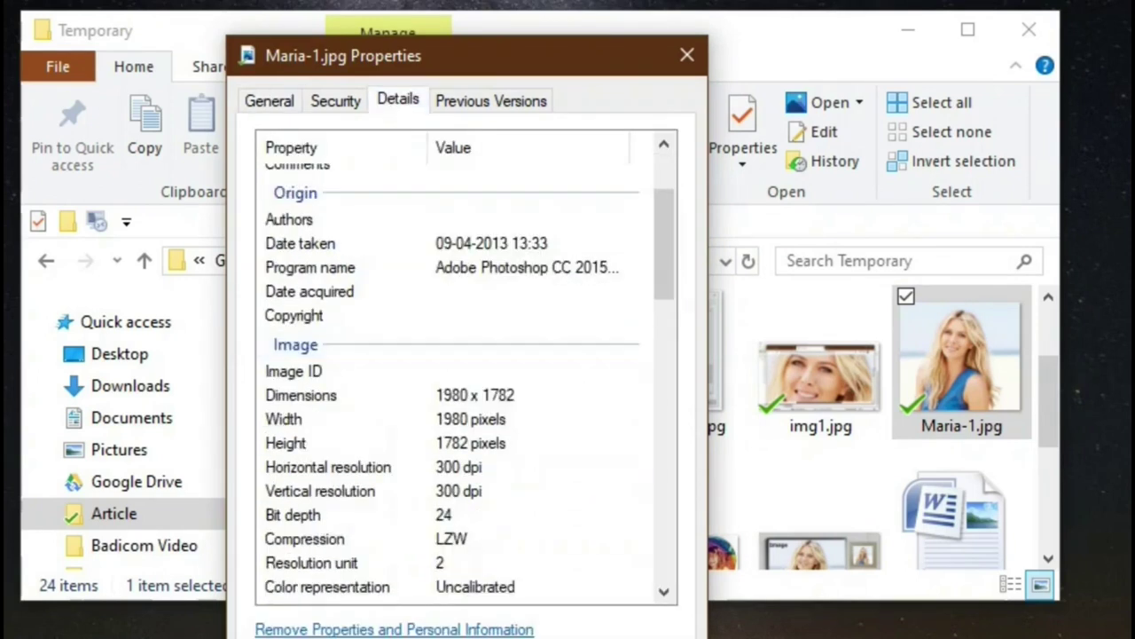
{"action": "scroll", "coordinate": [461, 373], "scroll_direction": "down", "scroll_amount": 4}
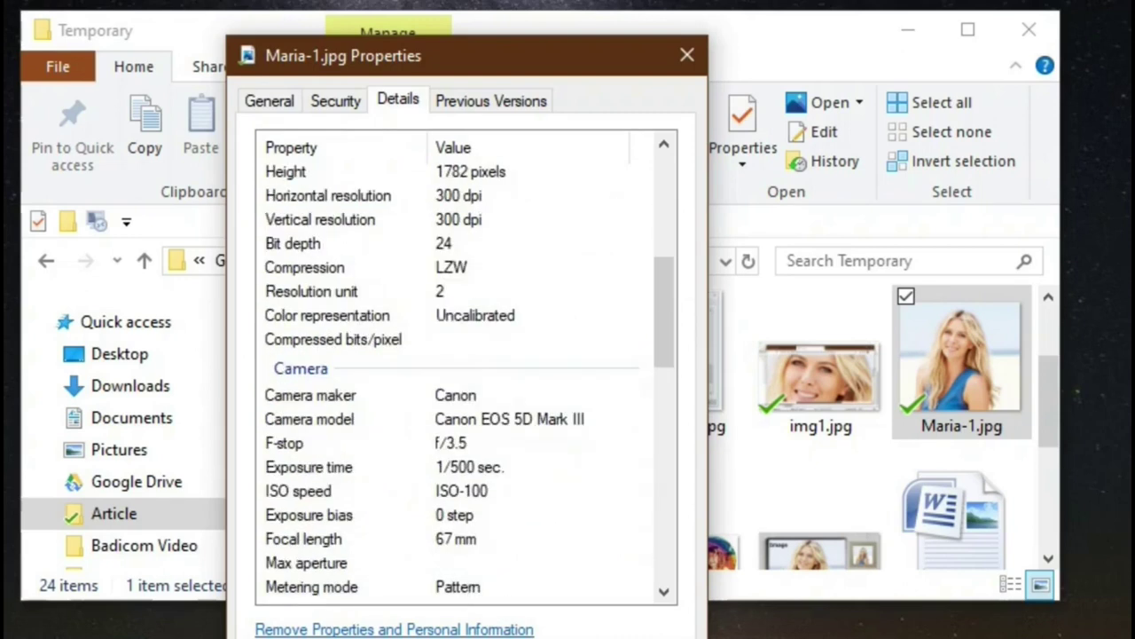
{"action": "scroll", "coordinate": [461, 372], "scroll_direction": "down", "scroll_amount": 1}
{"action": "scroll", "coordinate": [461, 372], "scroll_direction": "down", "scroll_amount": 8}
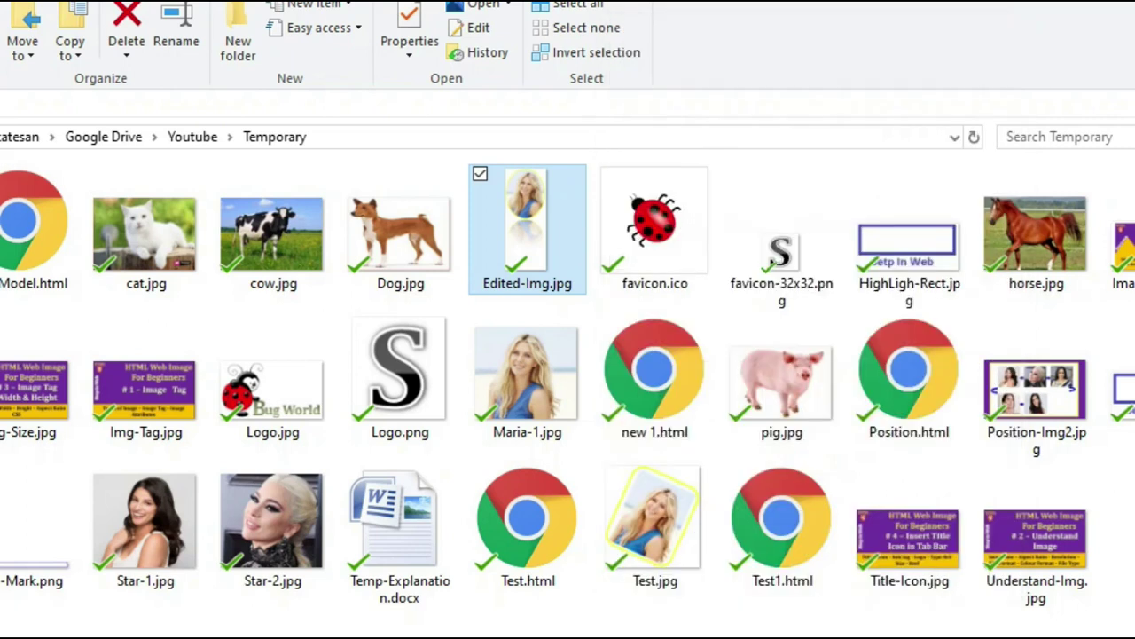
- Examine the image, camera and file information in the detailed properties of Edited-Img.jpg
{"action": "key", "text": "shift+F10"}
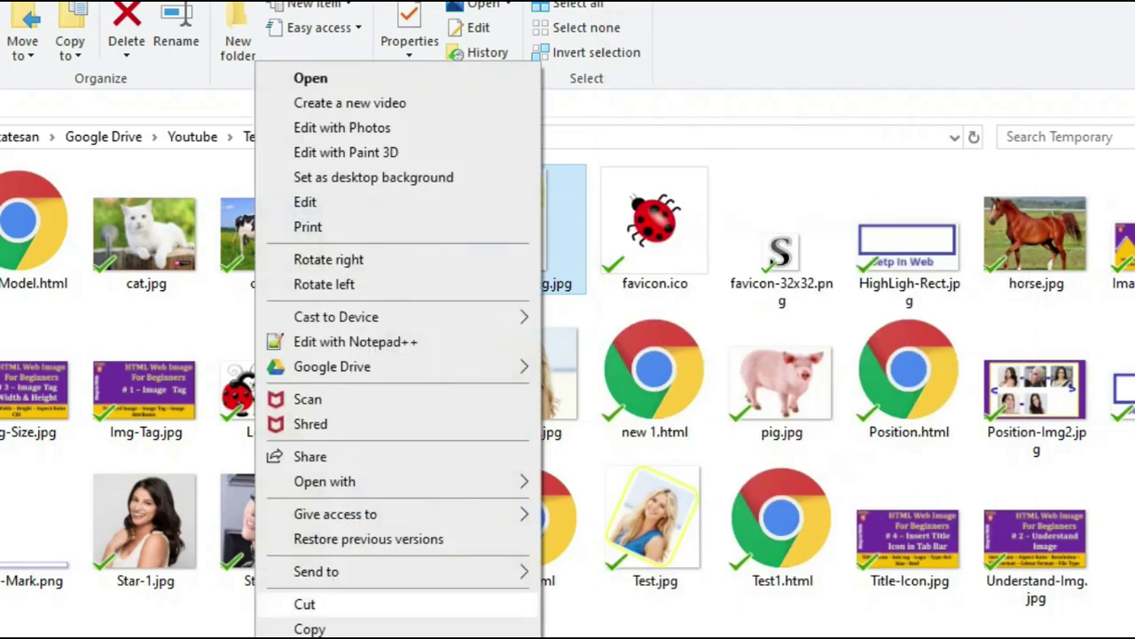
{"action": "key", "text": "Escape"}
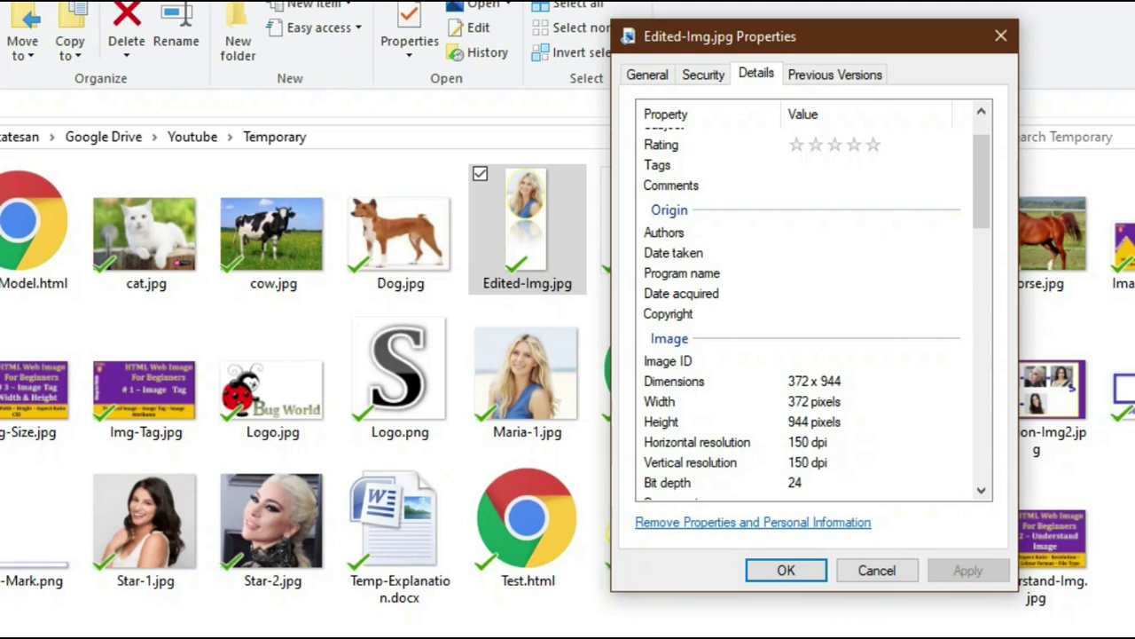
{"action": "scroll", "coordinate": [802, 306], "scroll_direction": "down", "scroll_amount": 10}
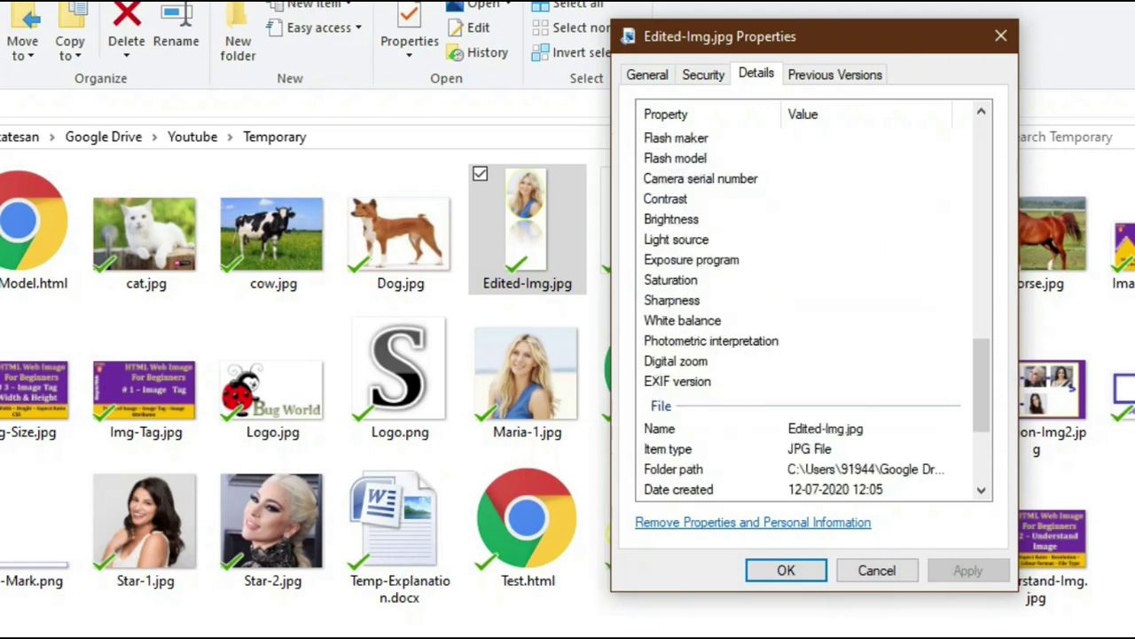
{"action": "scroll", "coordinate": [803, 306], "scroll_direction": "down", "scroll_amount": 5}
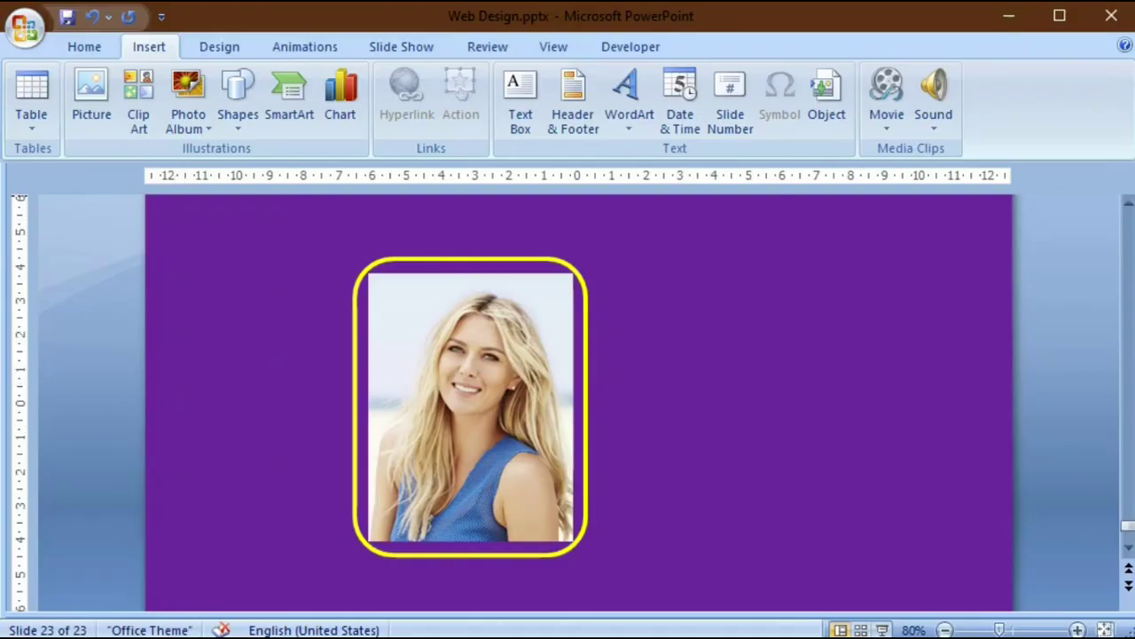
{"action": "left_click", "coordinate": [237, 98]}
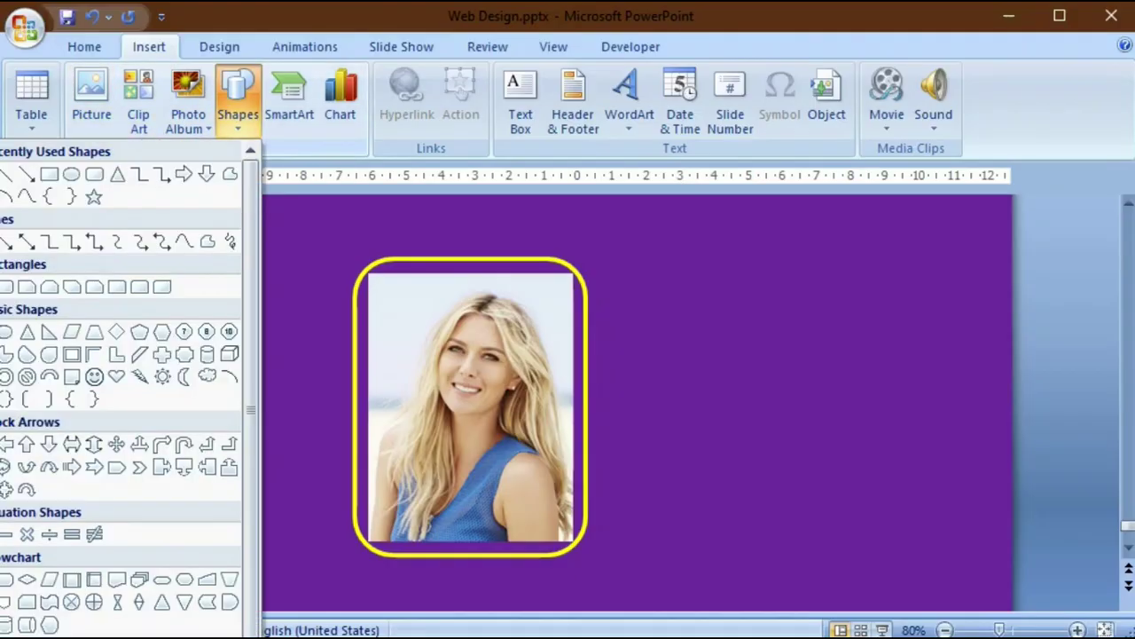
{"action": "key", "text": "Escape"}
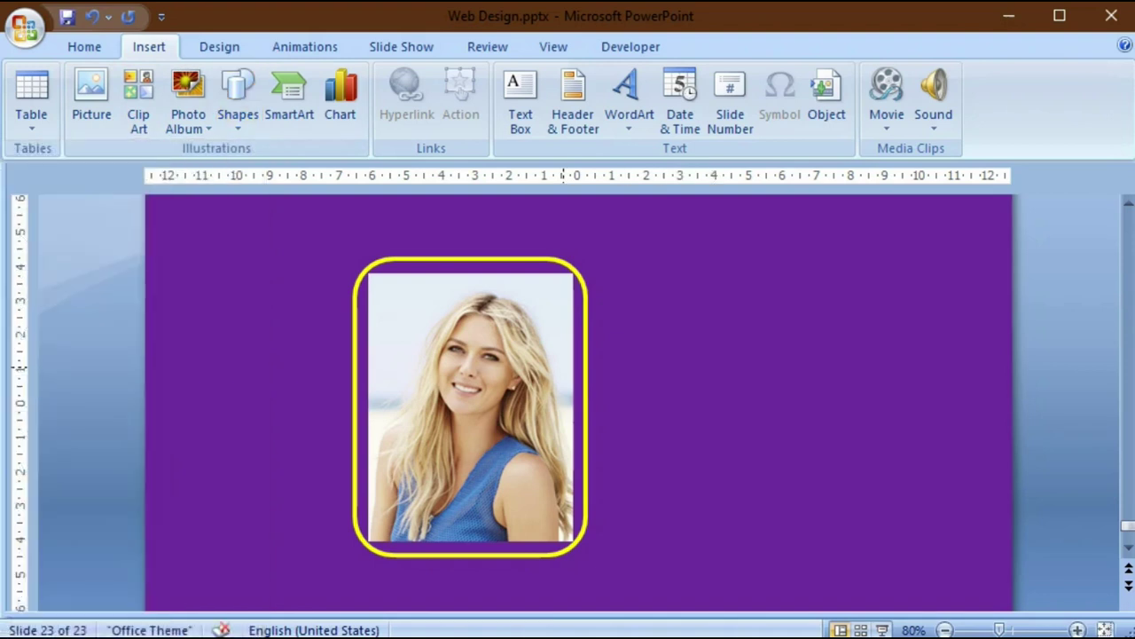
{"action": "left_click", "coordinate": [562, 365]}
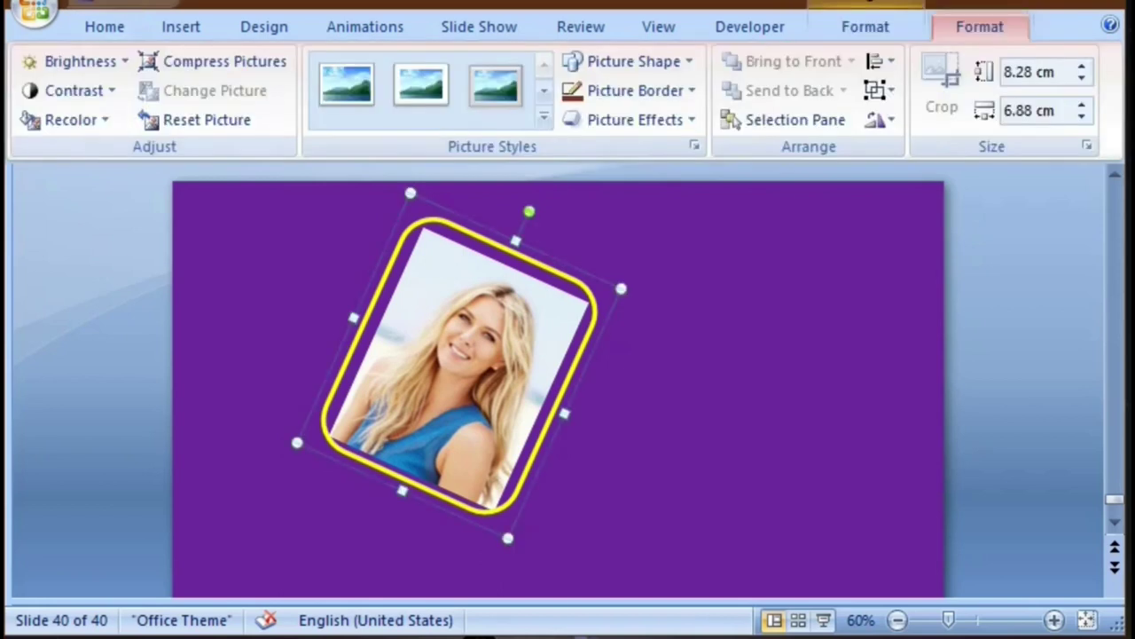
- Compress only the selected picture, using the E-mail (96 ppi) target output
{"action": "left_click", "coordinate": [213, 61]}
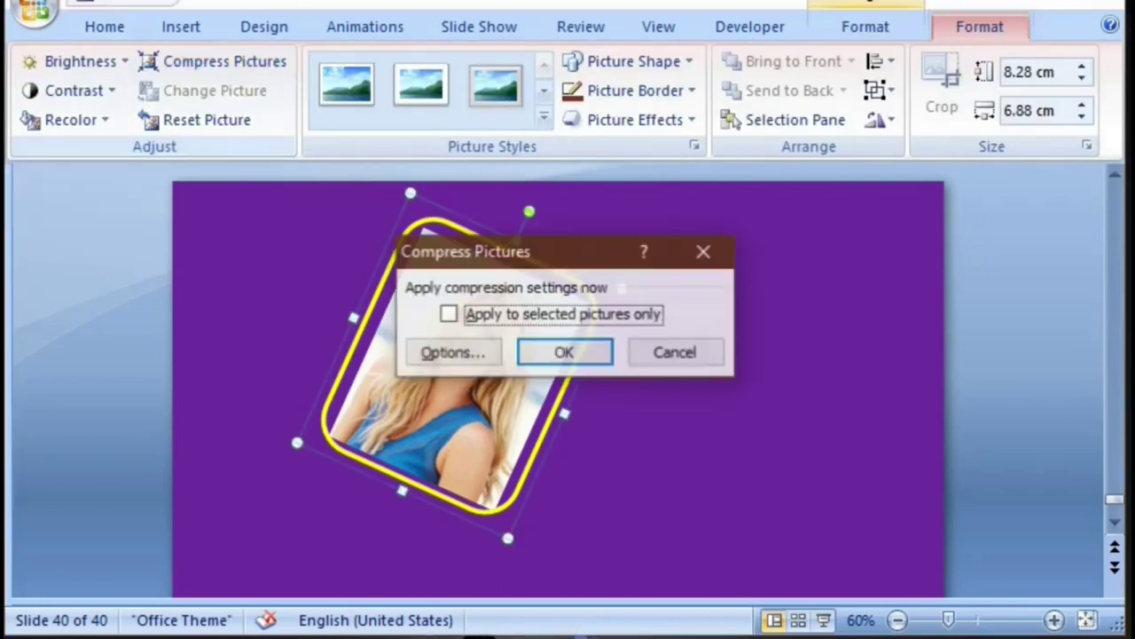
{"action": "left_click", "coordinate": [453, 352]}
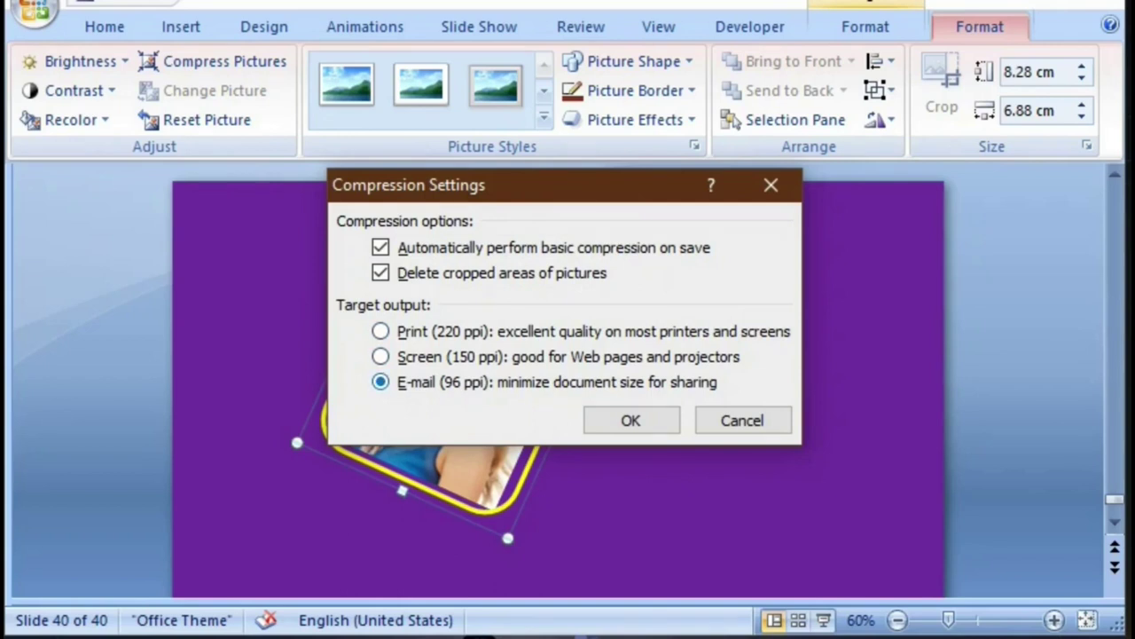
{"action": "left_click", "coordinate": [381, 331]}
{"action": "left_click", "coordinate": [380, 356]}
{"action": "left_click", "coordinate": [381, 382]}
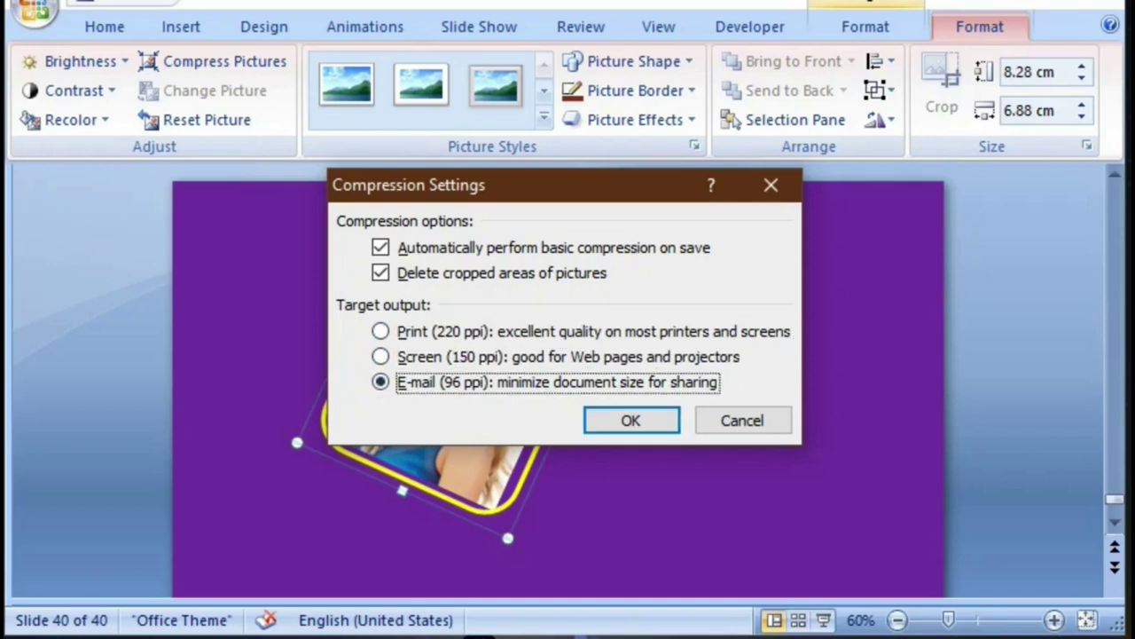
{"action": "left_click", "coordinate": [631, 419]}
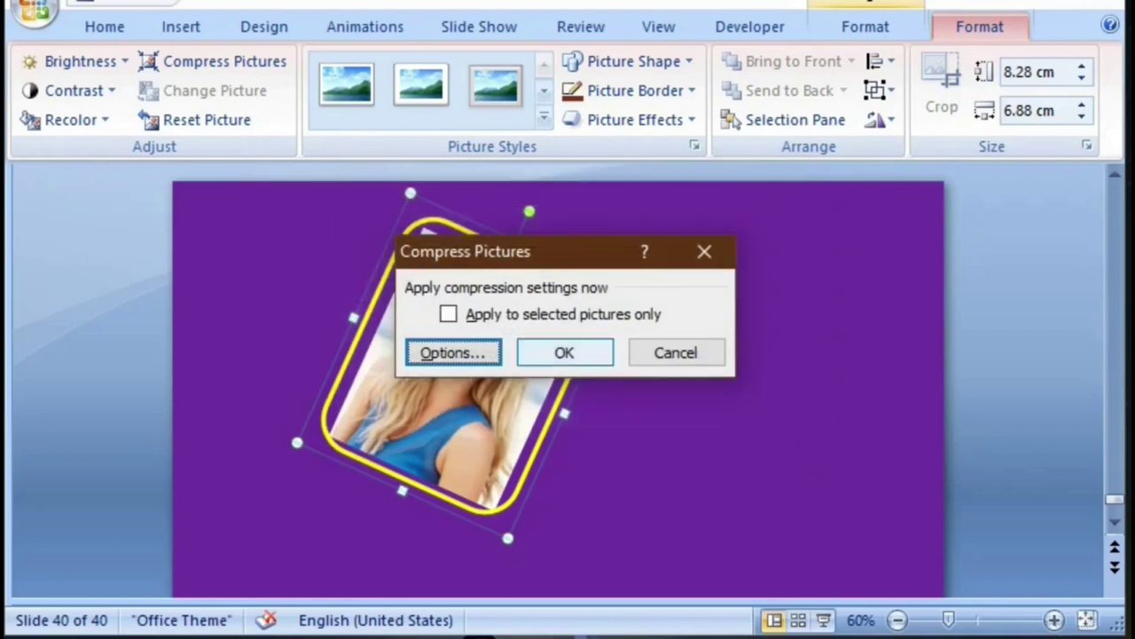
{"action": "key", "text": "shift+Tab"}
{"action": "key", "text": "space"}
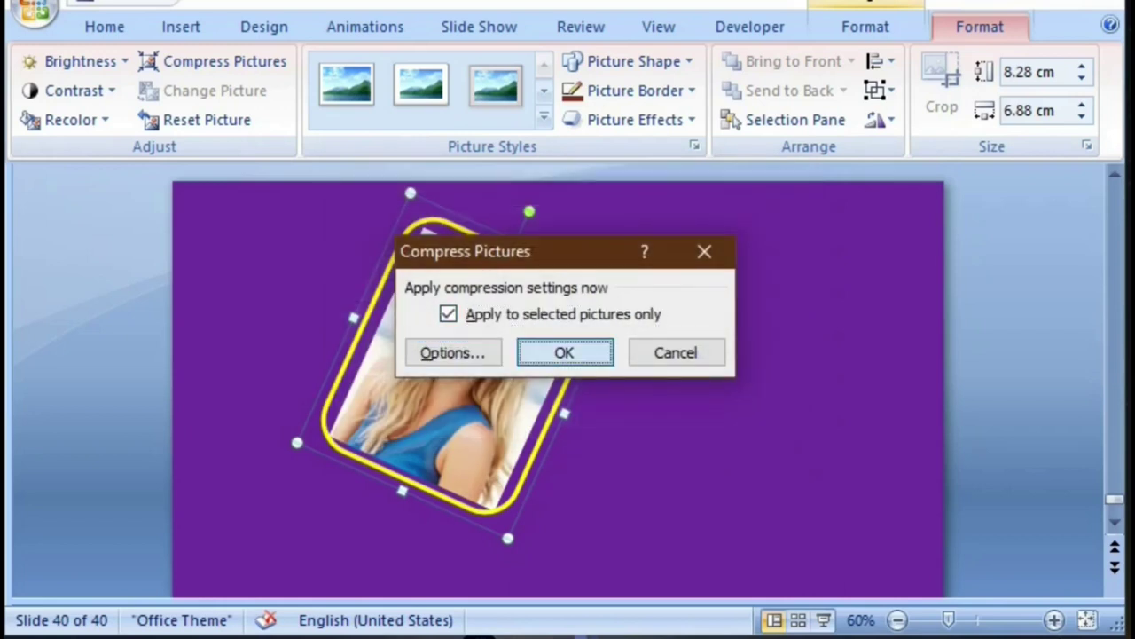
{"action": "key", "text": "Return"}
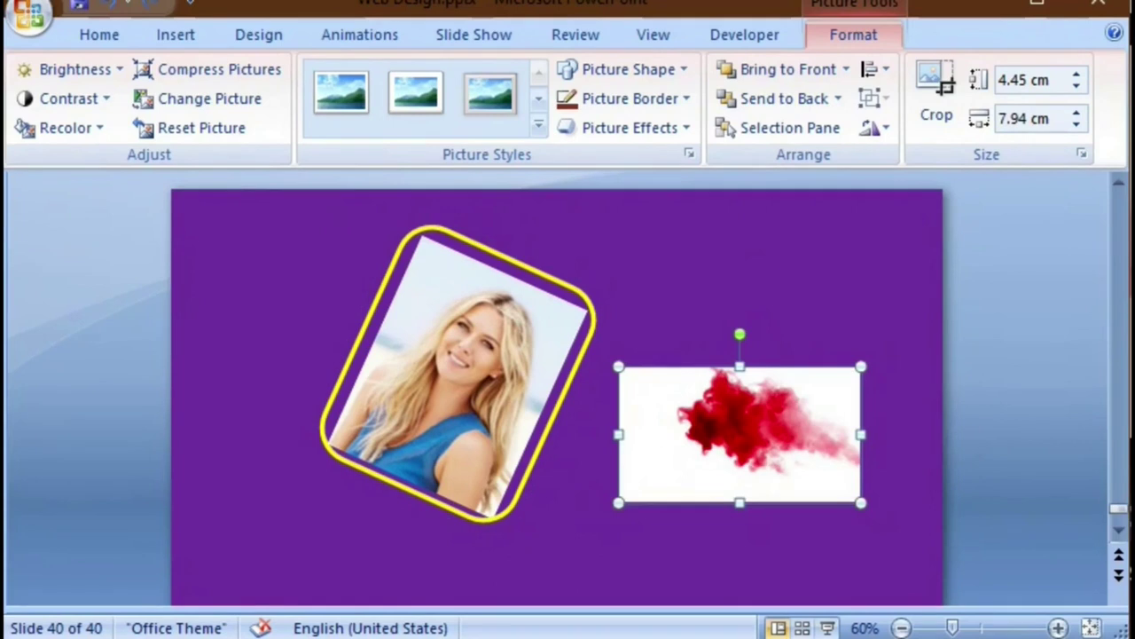
- Move the red smoke picture up beside the framed portrait and set its white background as the transparent color
{"action": "left_click_drag", "start_coordinate": [740, 435], "coordinate": [756, 347]}
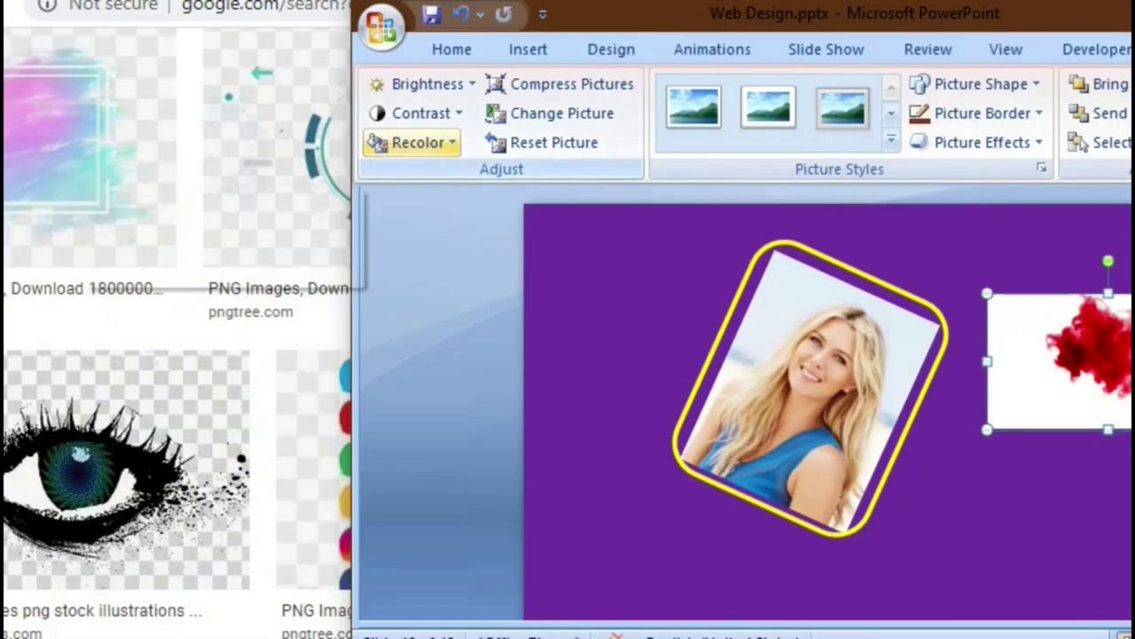
{"action": "left_click", "coordinate": [64, 127]}
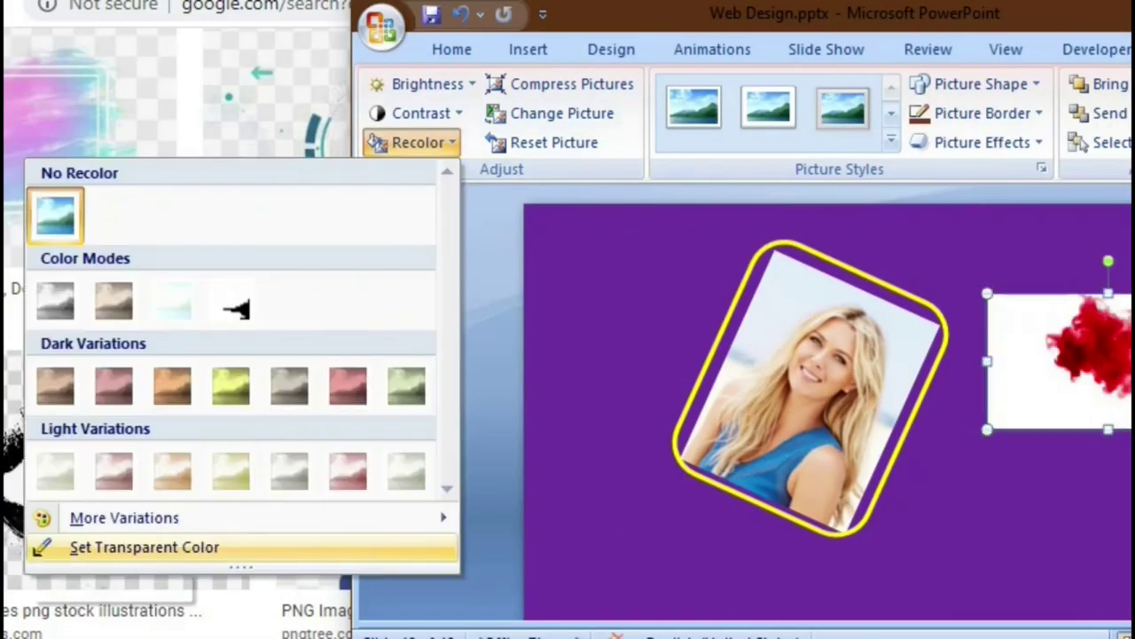
{"action": "left_click", "coordinate": [54, 547]}
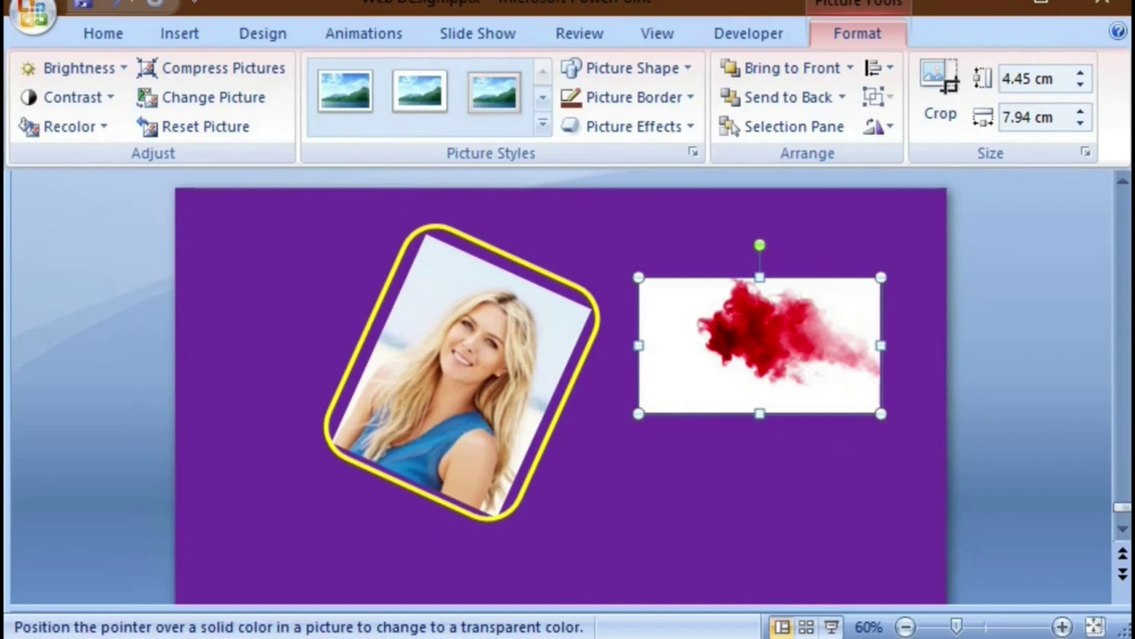
{"action": "left_click", "coordinate": [674, 381]}
{"action": "key", "text": "Escape"}
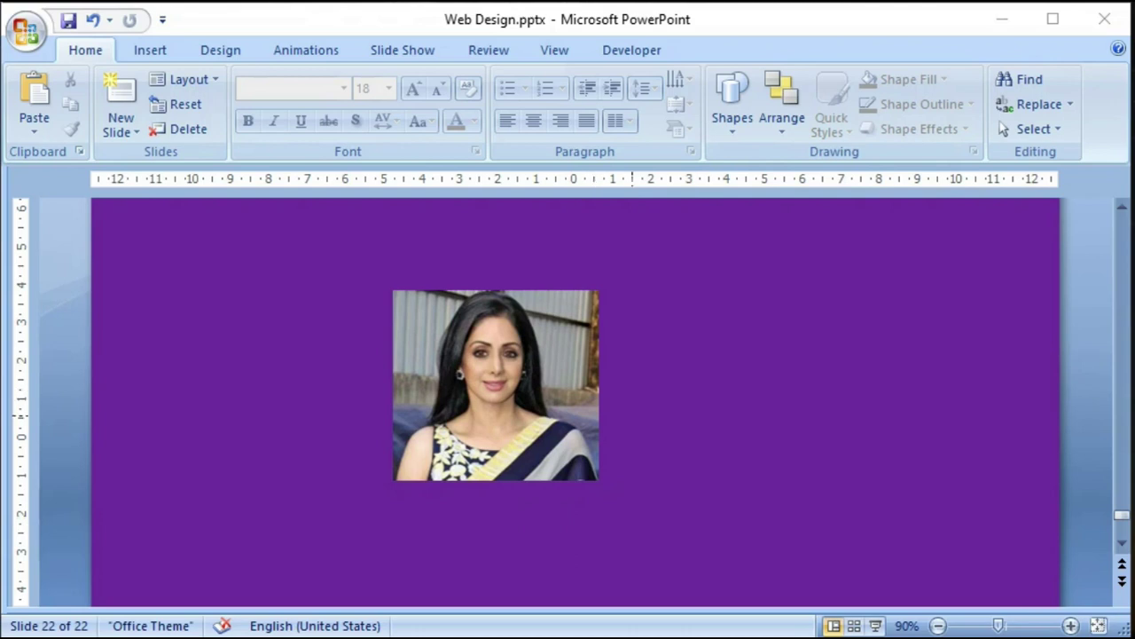
- Copy the portrait in the saree from slide 22 and paste it into Paint, placing it near the middle of the canvas
{"action": "left_click", "coordinate": [496, 385]}
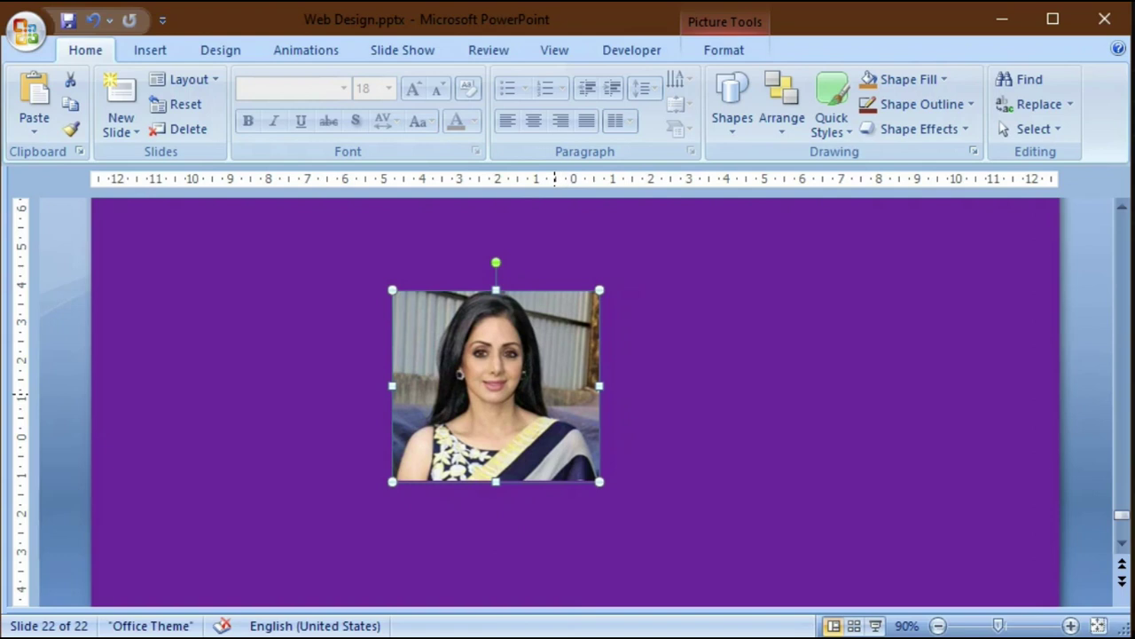
{"action": "right_click", "coordinate": [381, 395]}
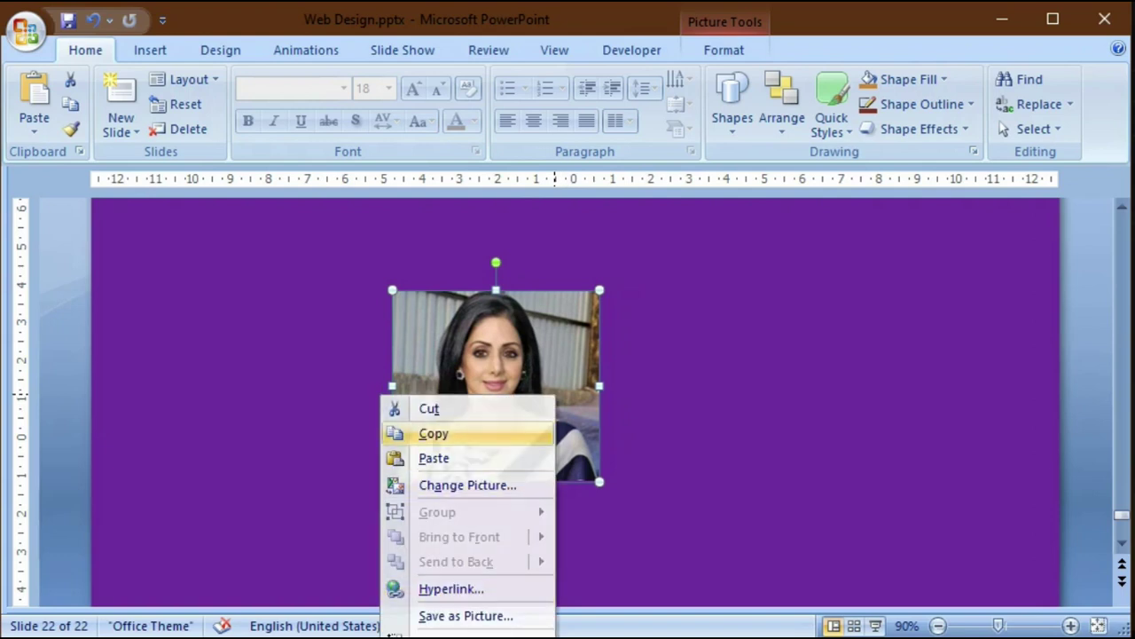
{"action": "left_click", "coordinate": [434, 432]}
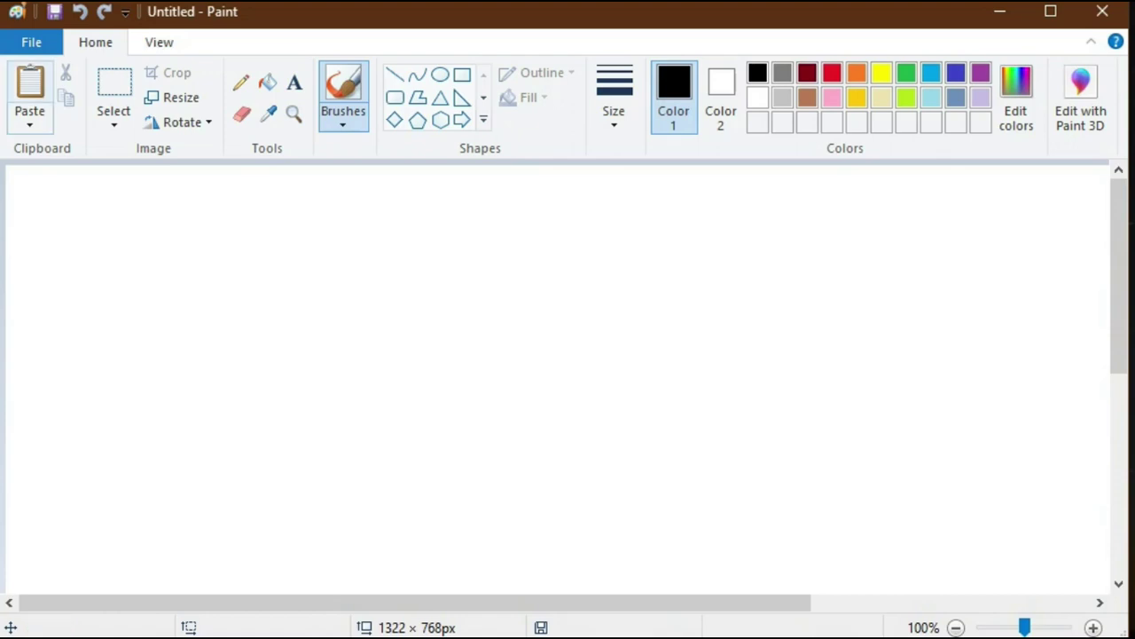
{"action": "left_click", "coordinate": [29, 89]}
{"action": "left_click_drag", "start_coordinate": [58, 241], "coordinate": [364, 301]}
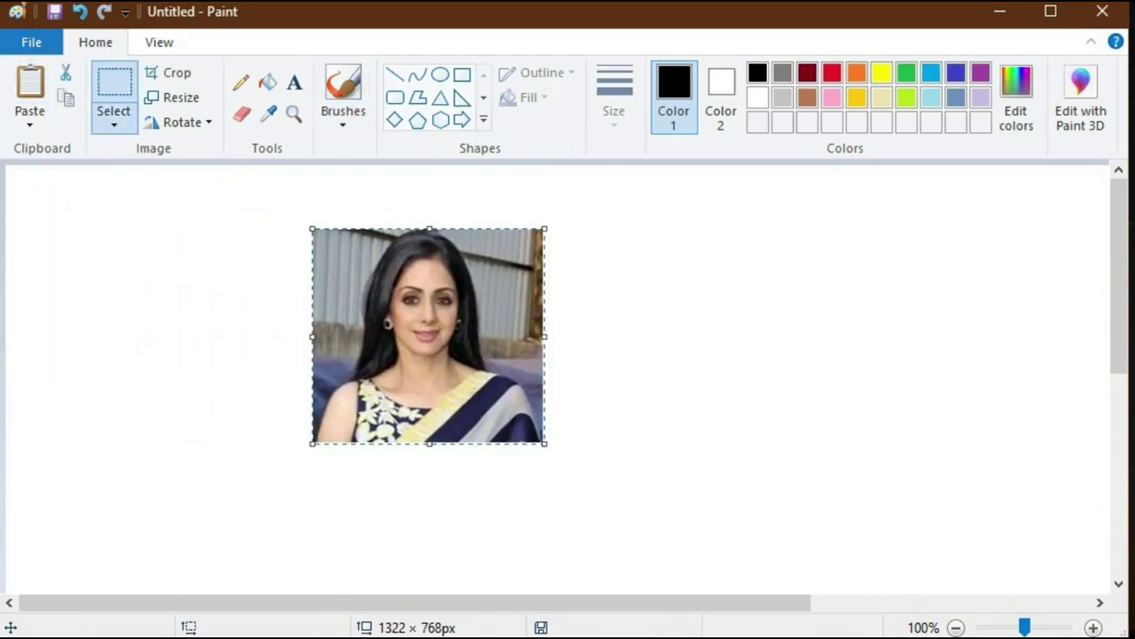
- Cover the background to the right of the woman's hair with yellow, using the Eraser with yellow as Color 2
{"action": "key", "text": "alt+v"}
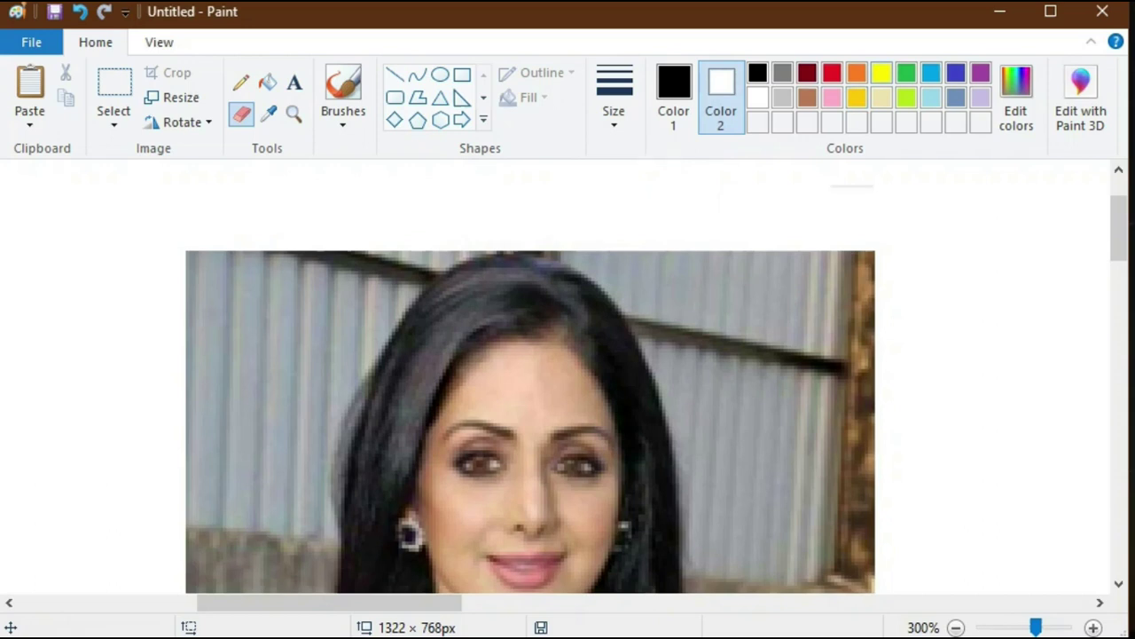
{"action": "left_click", "coordinate": [881, 71]}
{"action": "mouse_move", "coordinate": [723, 276]}
{"action": "left_mouse_down"}
{"action": "mouse_move", "coordinate": [753, 306]}
{"action": "mouse_move", "coordinate": [827, 486]}
{"action": "mouse_move", "coordinate": [726, 423]}
{"action": "left_mouse_up"}
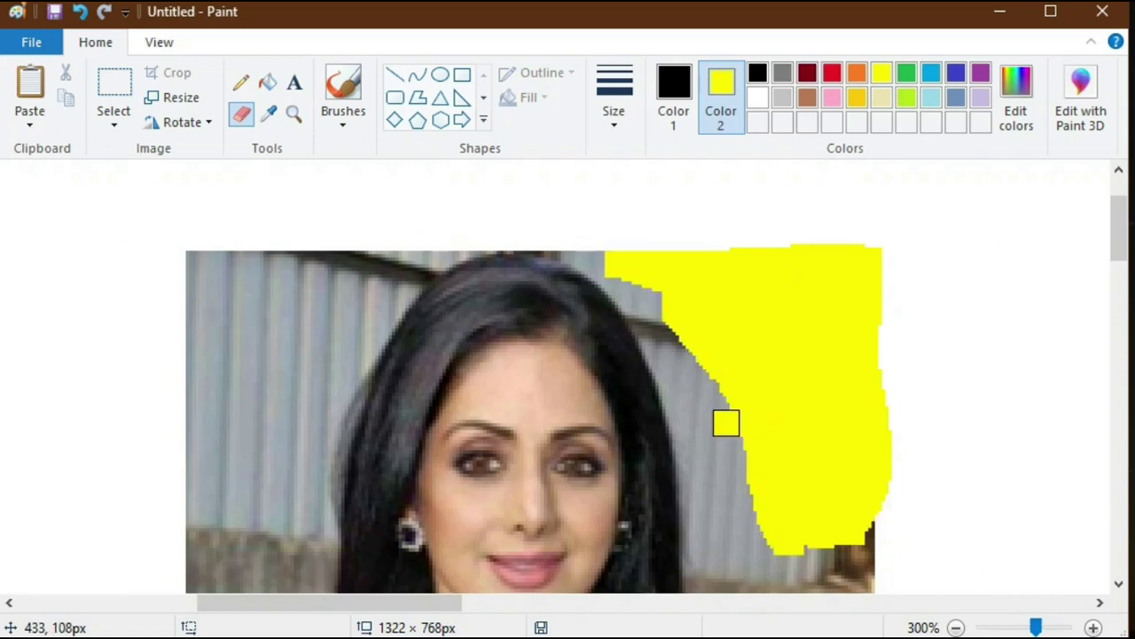
{"action": "scroll", "coordinate": [724, 423], "scroll_direction": "down", "scroll_amount": 1}
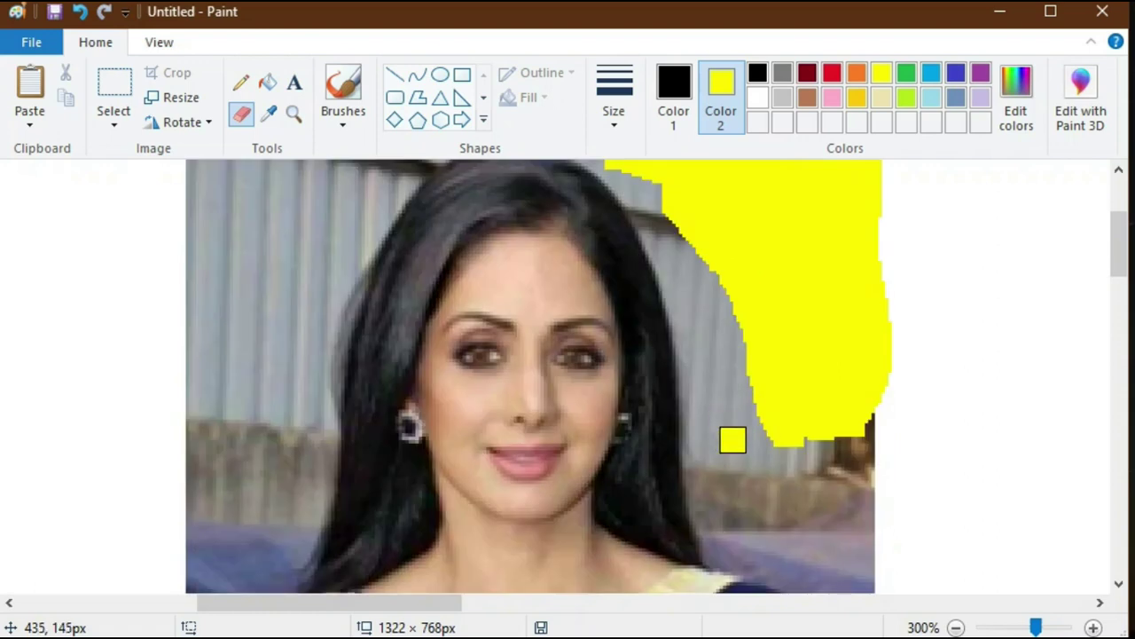
{"action": "scroll", "coordinate": [751, 482], "scroll_direction": "down", "scroll_amount": 1}
{"action": "mouse_move", "coordinate": [868, 473]}
{"action": "left_mouse_down"}
{"action": "mouse_move", "coordinate": [829, 478]}
{"action": "mouse_move", "coordinate": [813, 464]}
{"action": "left_mouse_up"}
{"action": "scroll", "coordinate": [229, 484], "scroll_direction": "up", "scroll_amount": 3}
{"action": "scroll", "coordinate": [268, 489], "scroll_direction": "down", "scroll_amount": 1}
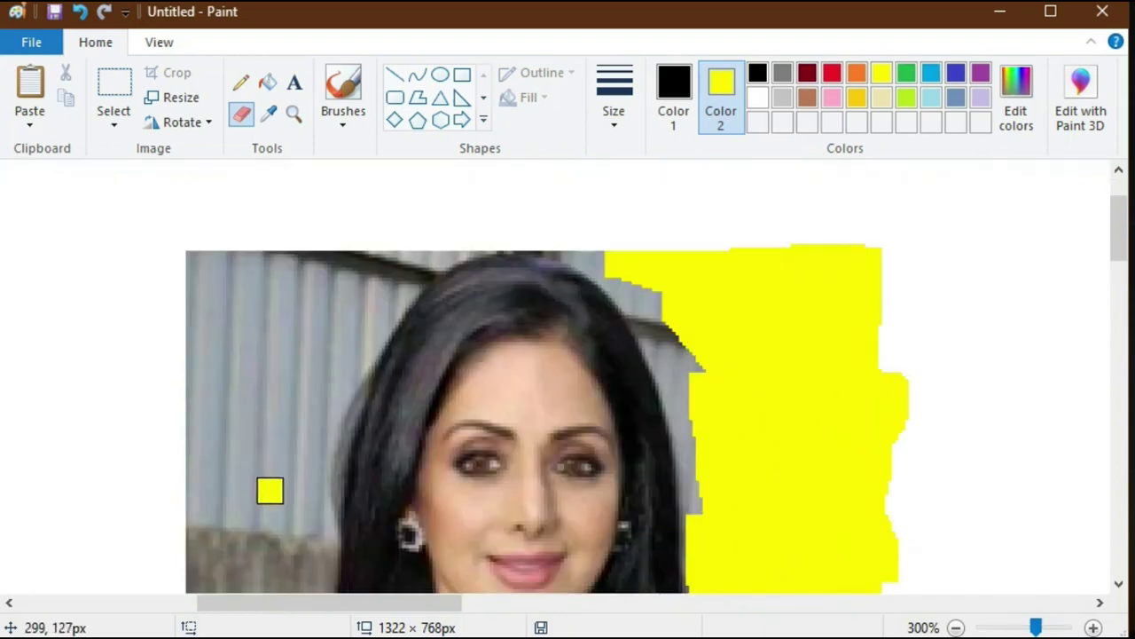
- Cover the background left of and above the head with yellow, and refine the edges along the hair and right shoulder
{"action": "mouse_move", "coordinate": [429, 254]}
{"action": "left_mouse_down"}
{"action": "mouse_move", "coordinate": [384, 290]}
{"action": "mouse_move", "coordinate": [319, 411]}
{"action": "left_mouse_up"}
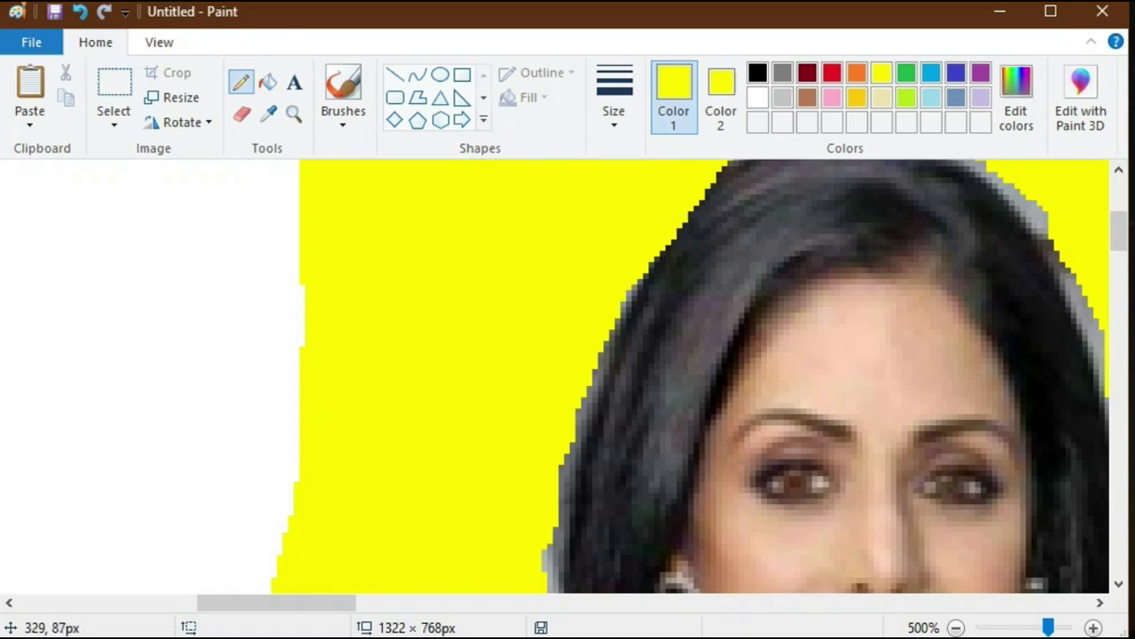
{"action": "scroll", "coordinate": [623, 297], "scroll_direction": "up", "scroll_amount": 2}
{"action": "left_click_drag", "start_coordinate": [901, 249], "coordinate": [781, 242]}
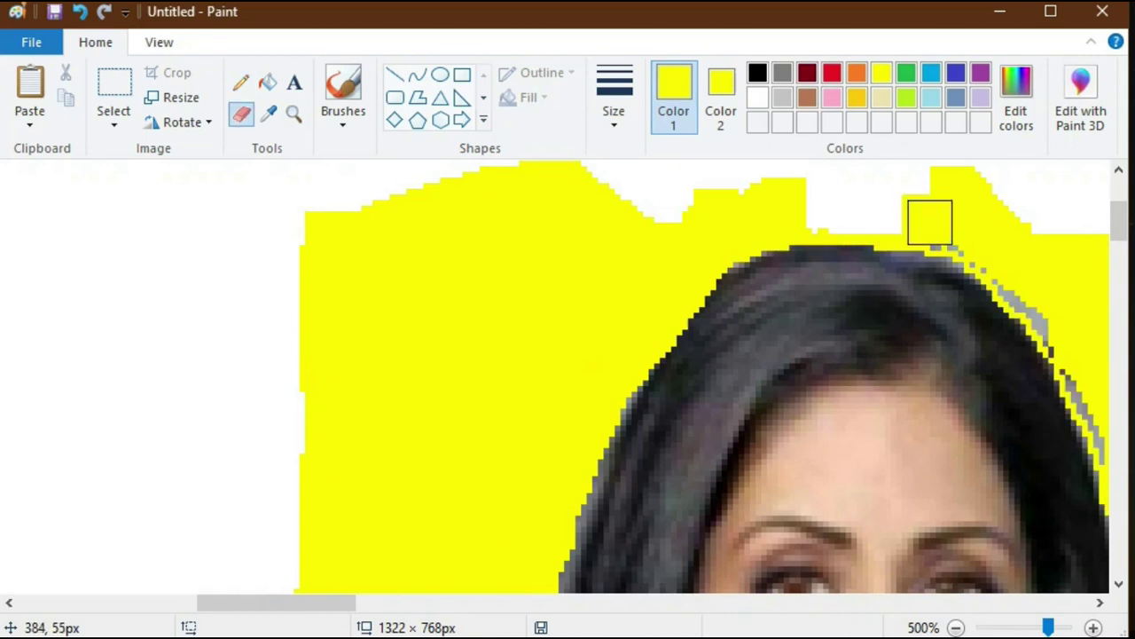
{"action": "mouse_move", "coordinate": [930, 221]}
{"action": "left_mouse_down"}
{"action": "mouse_move", "coordinate": [975, 225]}
{"action": "mouse_move", "coordinate": [1054, 299]}
{"action": "left_mouse_up"}
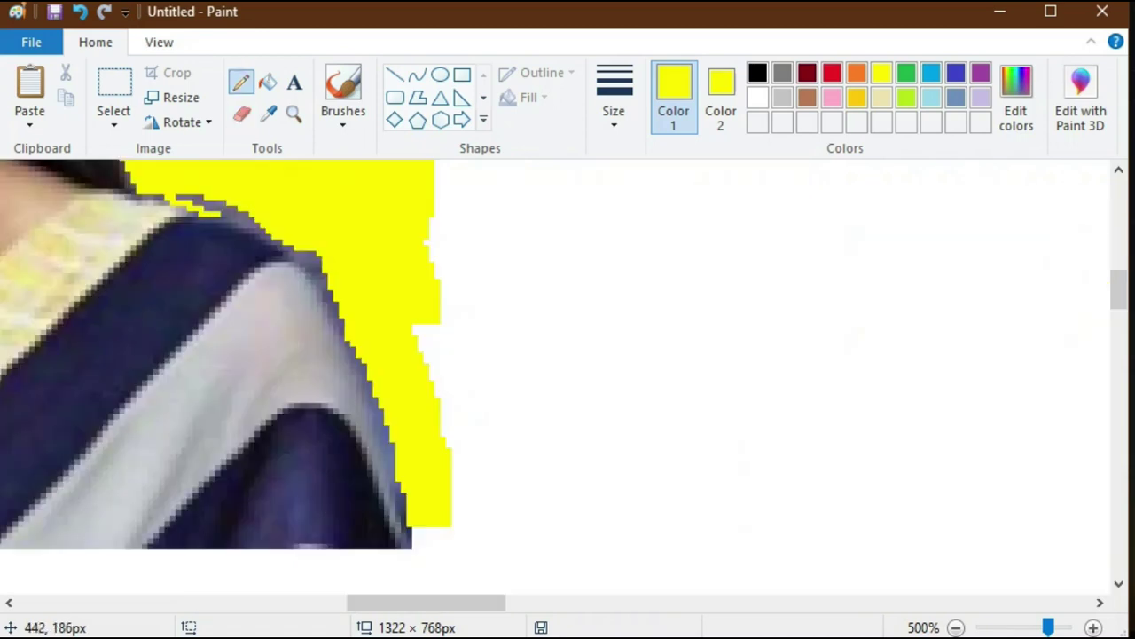
{"action": "left_click_drag", "start_coordinate": [231, 217], "coordinate": [297, 253]}
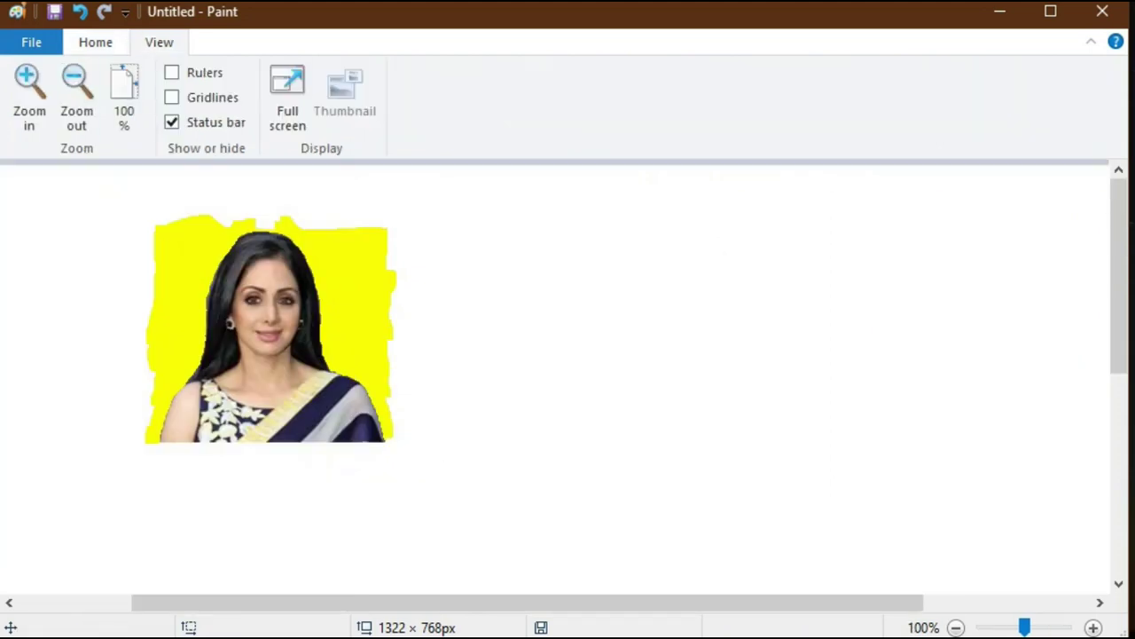
- Draw a yellow rectangle about 236 × 233 px around the portrait and fill the white gaps inside it with yellow
{"action": "left_click", "coordinate": [95, 42]}
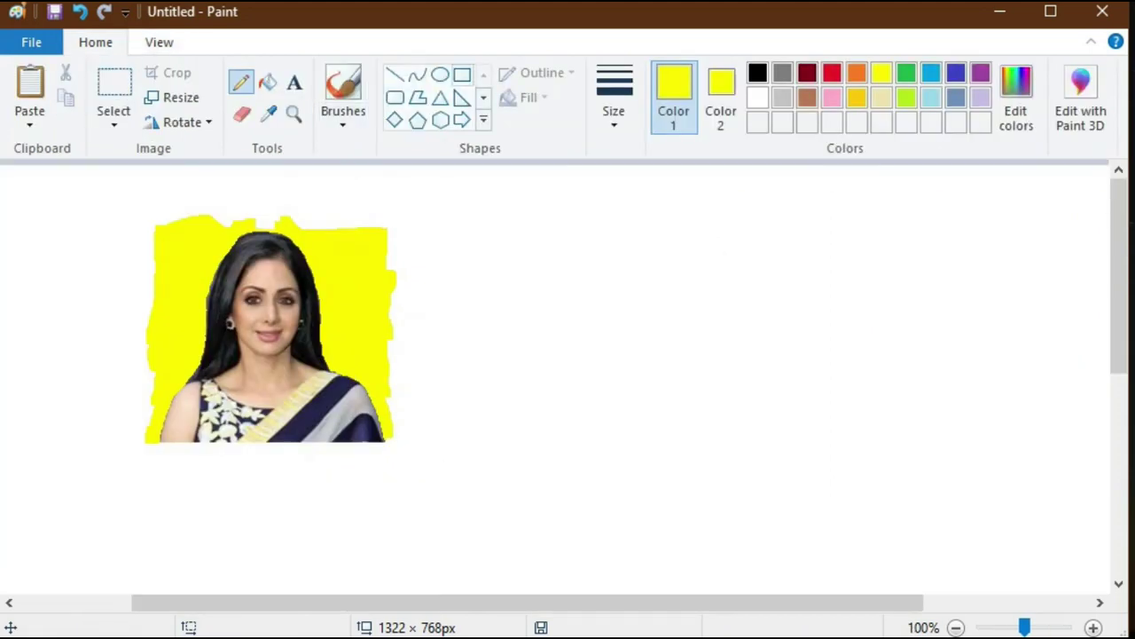
{"action": "left_click", "coordinate": [461, 74]}
{"action": "left_click_drag", "start_coordinate": [139, 204], "coordinate": [408, 468]}
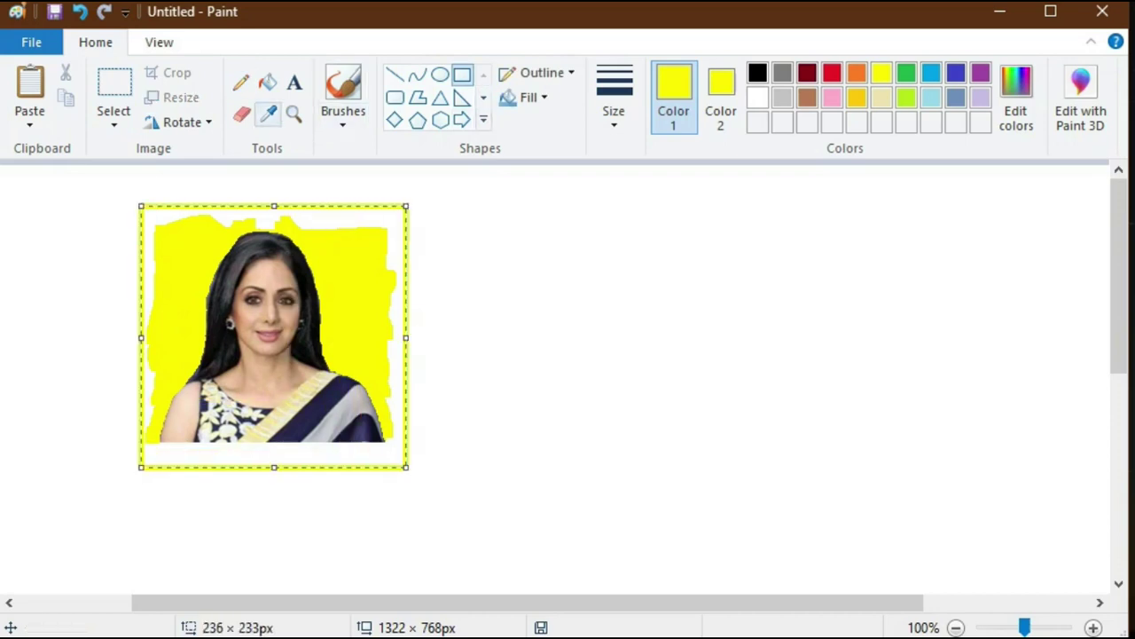
{"action": "left_click", "coordinate": [267, 82]}
{"action": "left_click", "coordinate": [259, 215]}
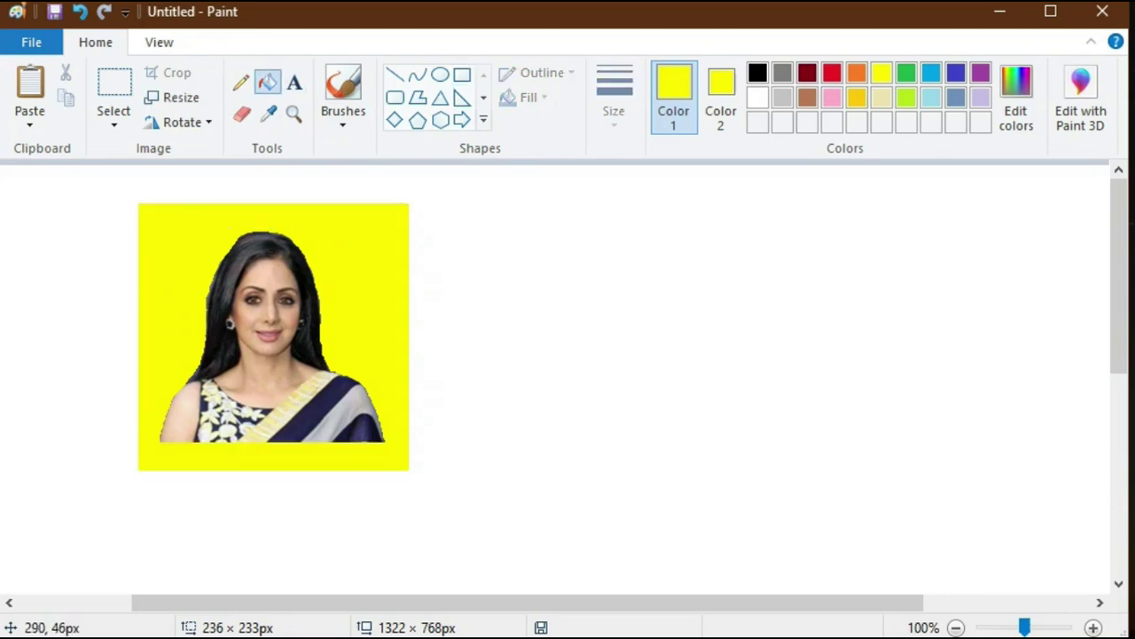
- Transfer the yellow-backed portrait to the PowerPoint slide, make its yellow background transparent and shift it away from the original picture
{"action": "left_click", "coordinate": [114, 93]}
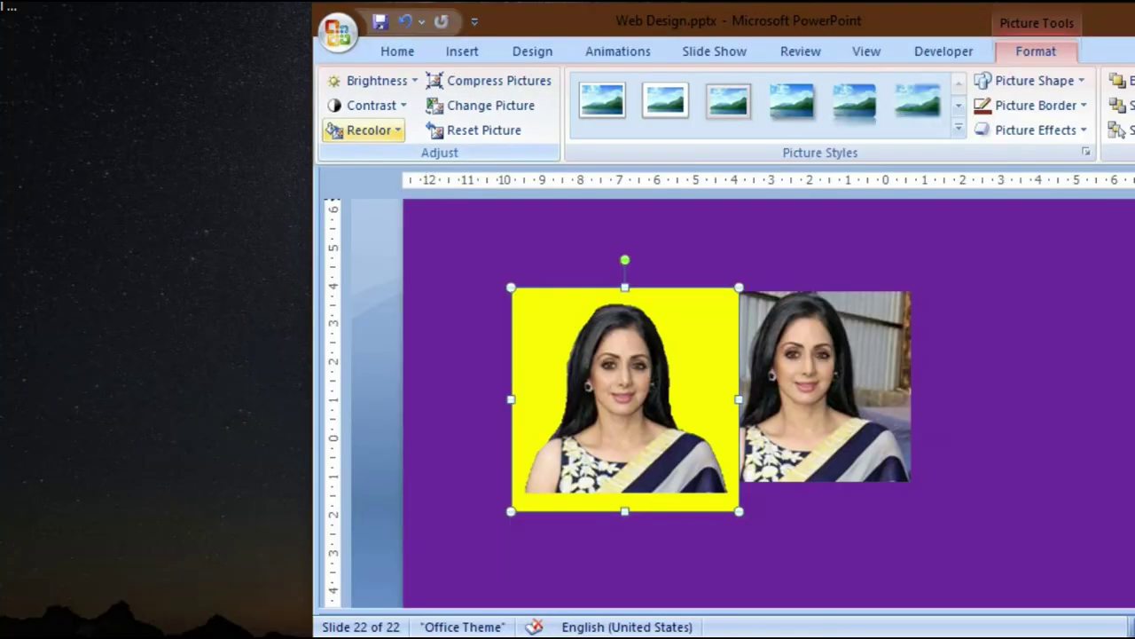
{"action": "left_click", "coordinate": [364, 129]}
{"action": "left_click", "coordinate": [138, 472]}
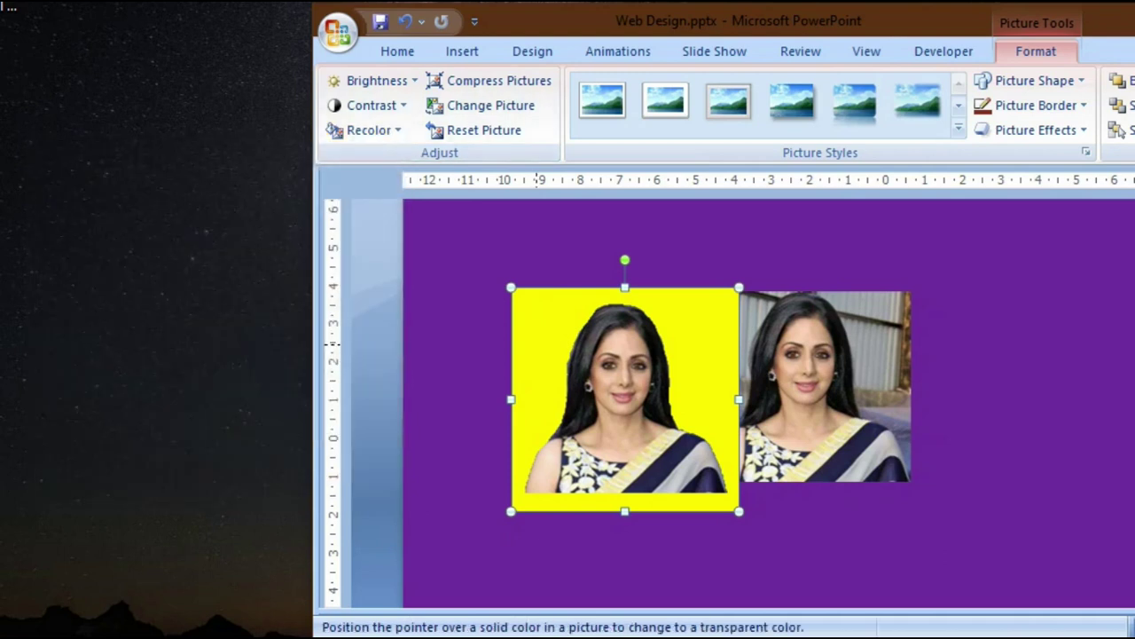
{"action": "left_click", "coordinate": [537, 319]}
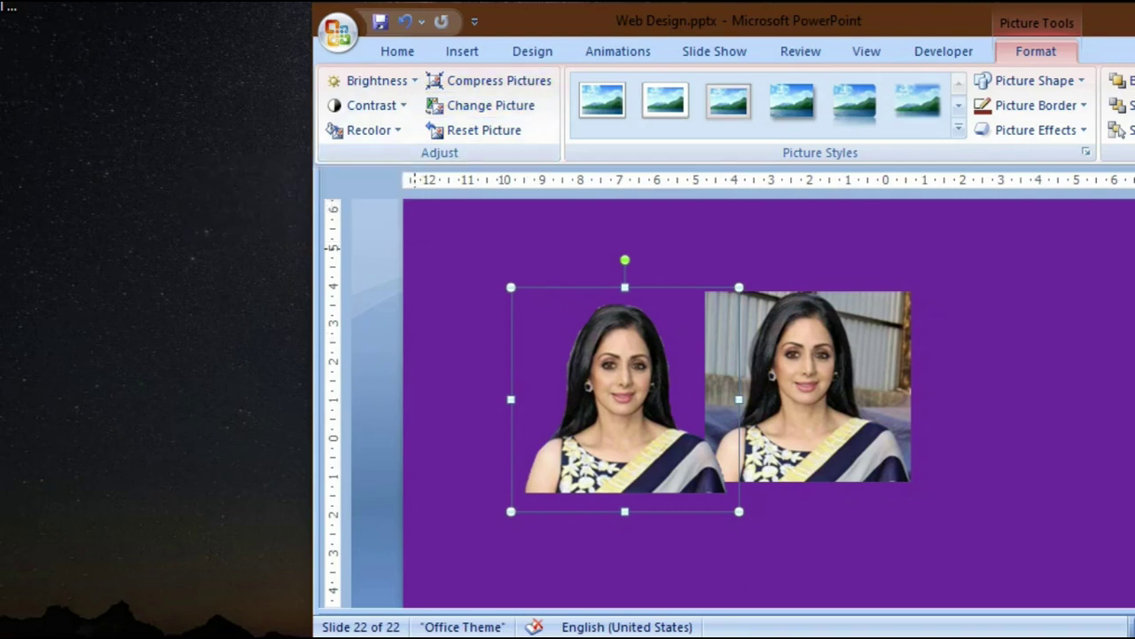
{"action": "key", "text": "Escape"}
{"action": "left_click_drag", "start_coordinate": [592, 445], "coordinate": [548, 426]}
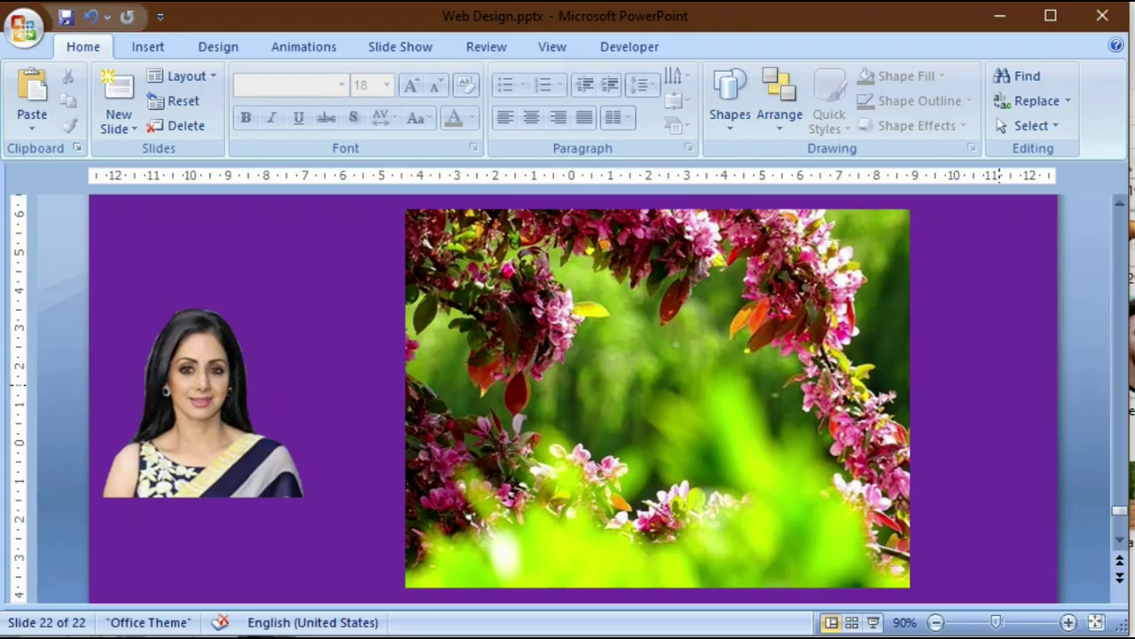
- Bring the cut-out portrait to the front and place it over the lower middle of the flower picture
{"action": "left_click_drag", "start_coordinate": [203, 403], "coordinate": [373, 474]}
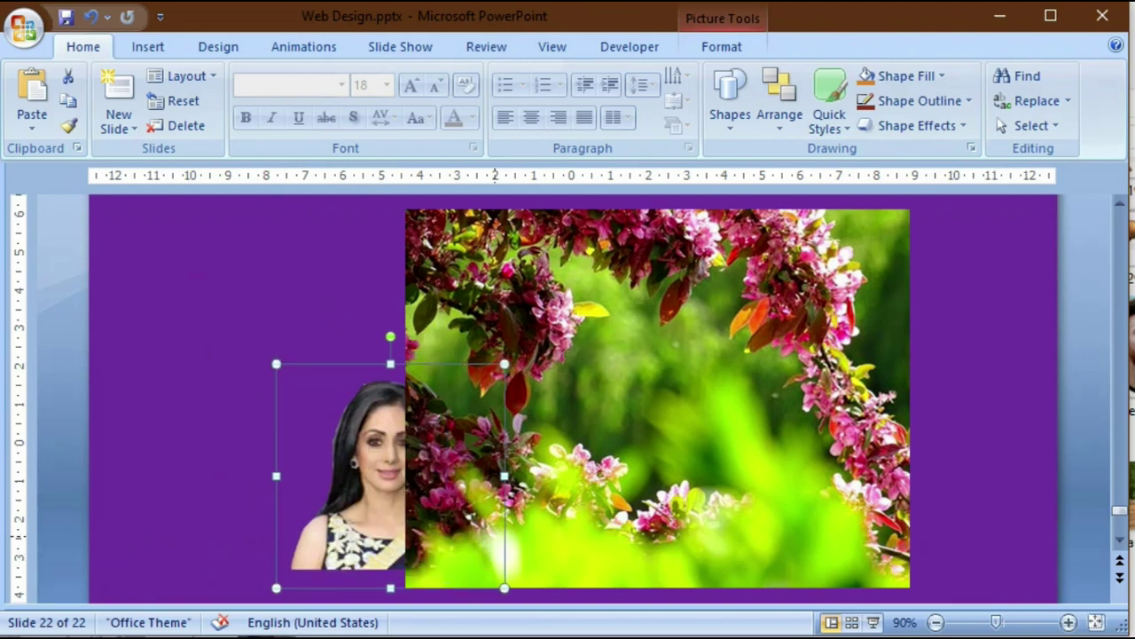
{"action": "right_click", "coordinate": [272, 483]}
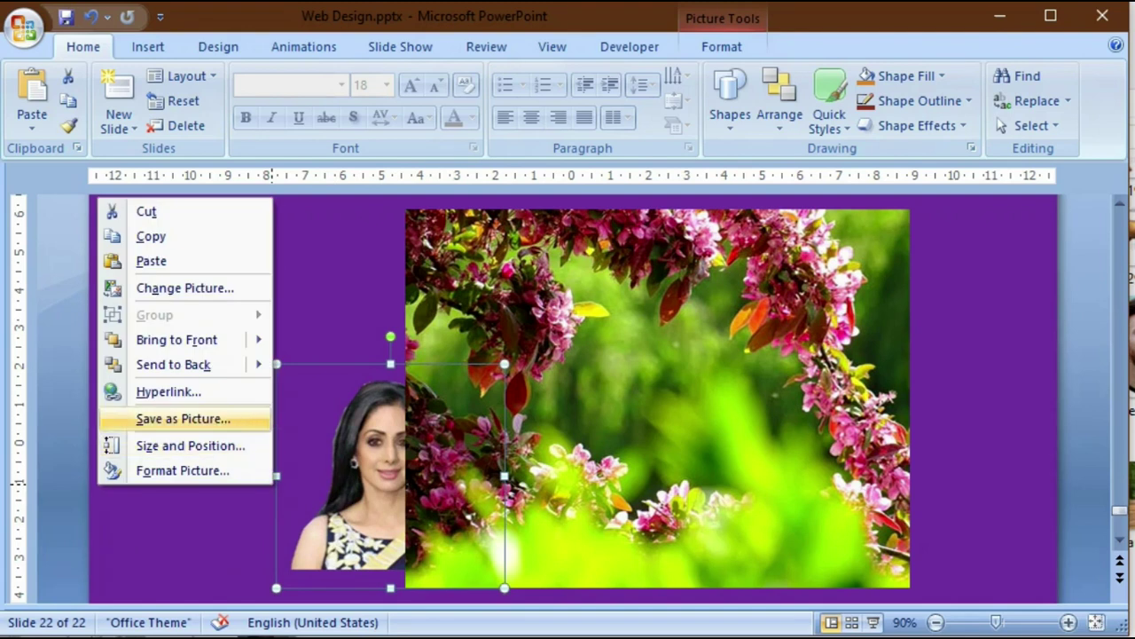
{"action": "mouse_move", "coordinate": [177, 340]}
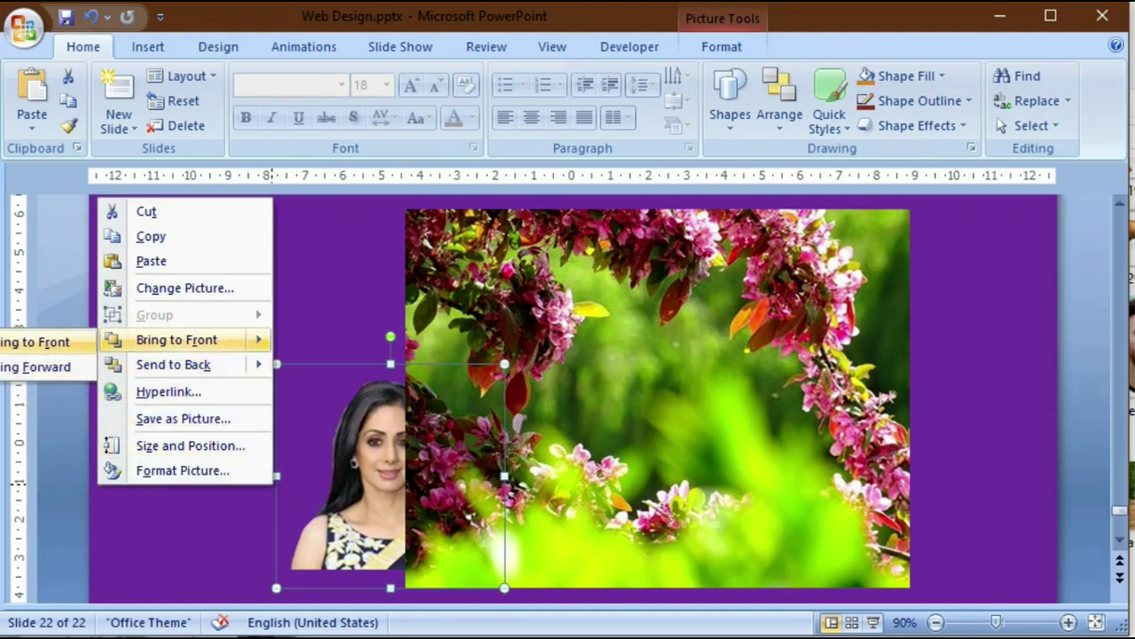
{"action": "left_click", "coordinate": [35, 342]}
{"action": "left_click_drag", "start_coordinate": [391, 470], "coordinate": [662, 489]}
- Enlarge the cut-out portrait from its upper-right corner, keeping its lower edge near the bottom of the flower picture
{"action": "scroll", "coordinate": [662, 489], "scroll_direction": "down", "scroll_amount": 1, "text": "ctrl"}
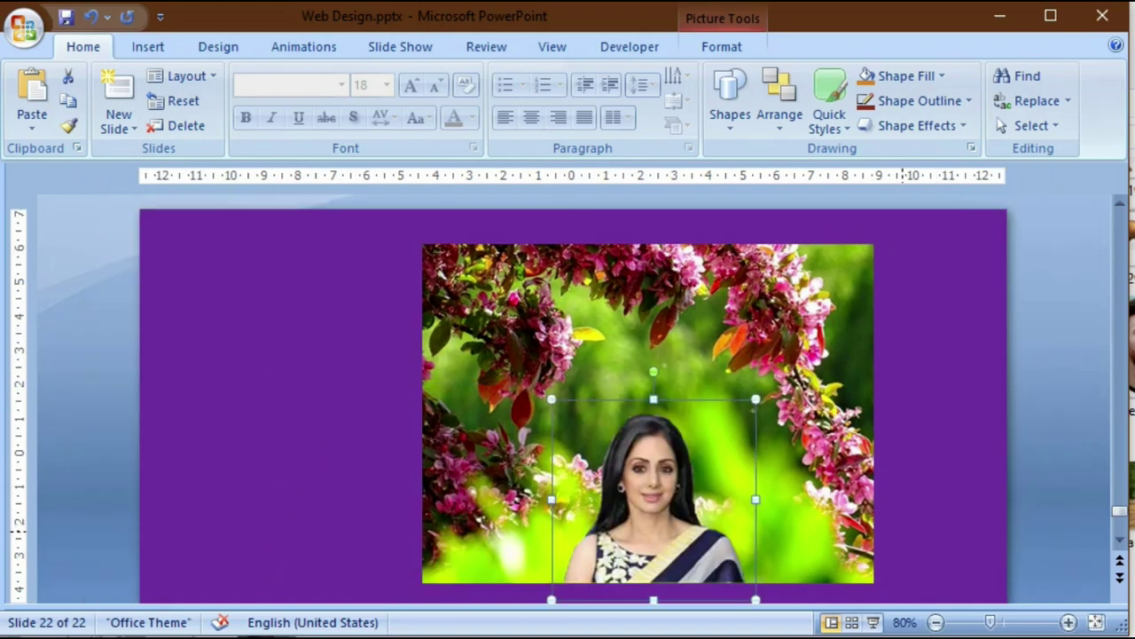
{"action": "left_click_drag", "start_coordinate": [756, 399], "coordinate": [797, 359]}
{"action": "left_click", "coordinate": [944, 477]}
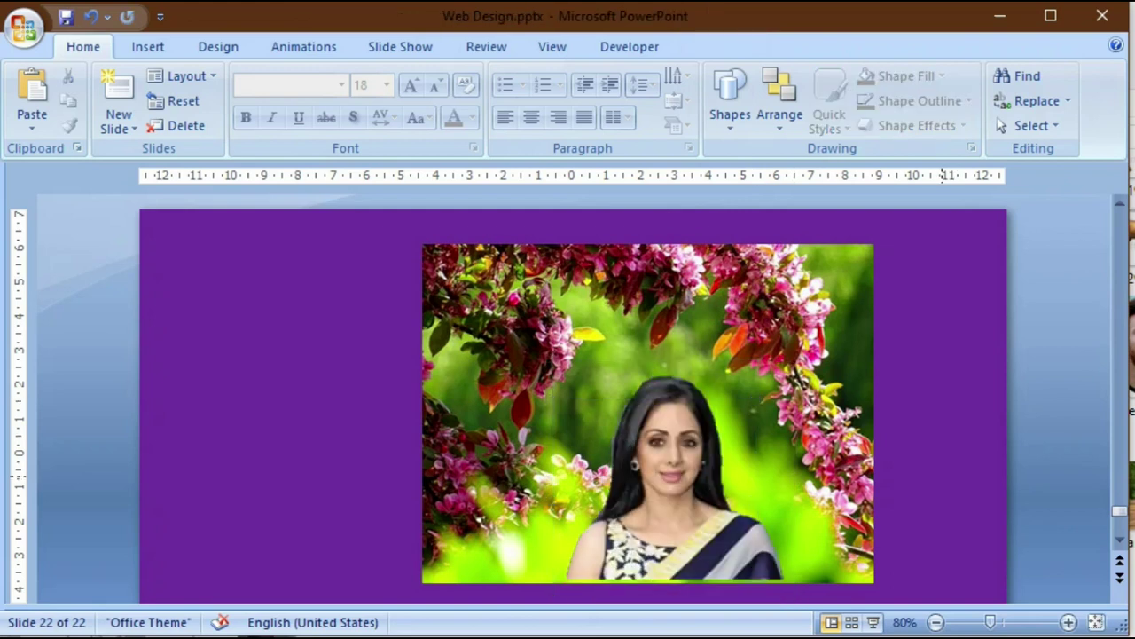
{"action": "left_click", "coordinate": [674, 559]}
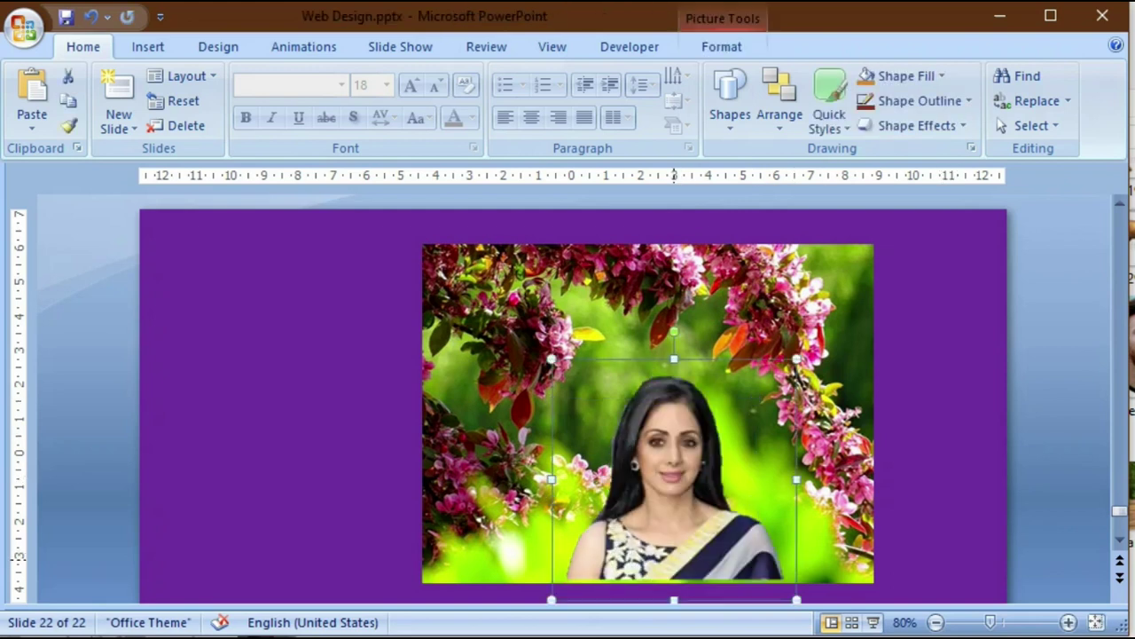
- Nudge the cut-out portrait slightly down so its visible lower edge lines up with the bottom of the flower picture
{"action": "key", "text": "Down"}
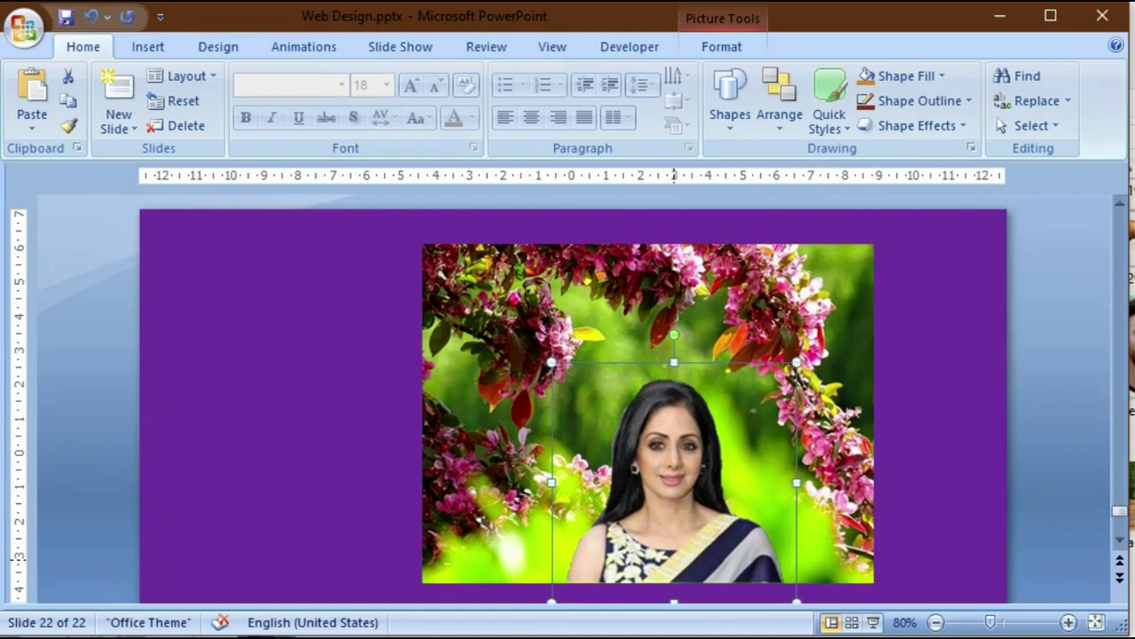
{"action": "key", "text": "Down"}
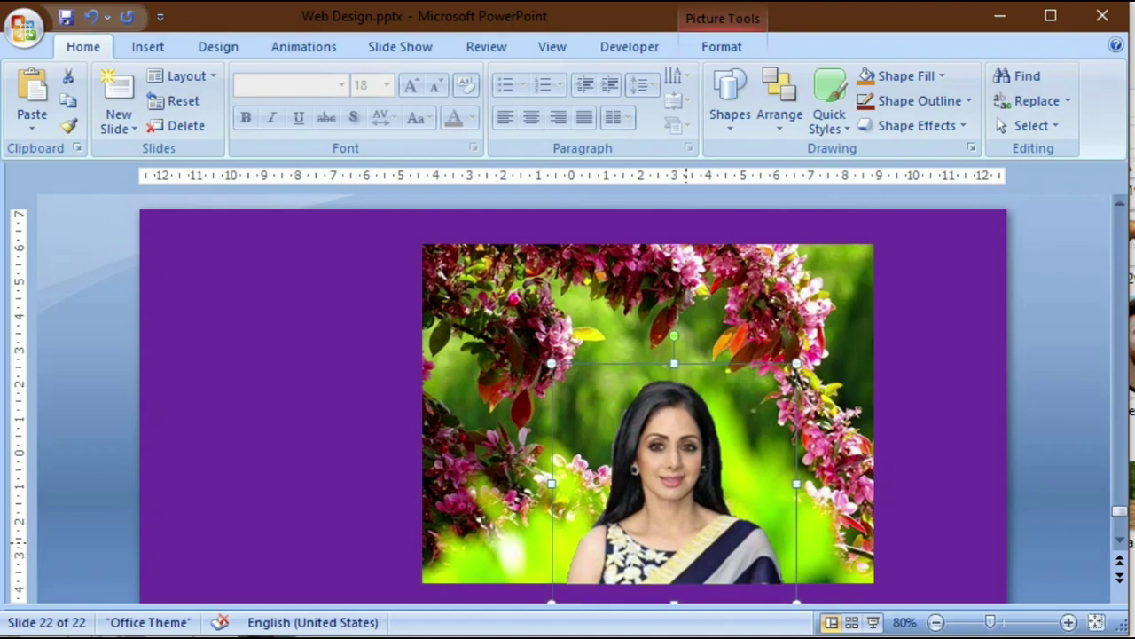
{"action": "key", "text": "Escape"}
- Select the cut-out portrait together with the flower picture and group them into one object
{"action": "scroll", "coordinate": [648, 399], "scroll_direction": "down", "scroll_amount": 1}
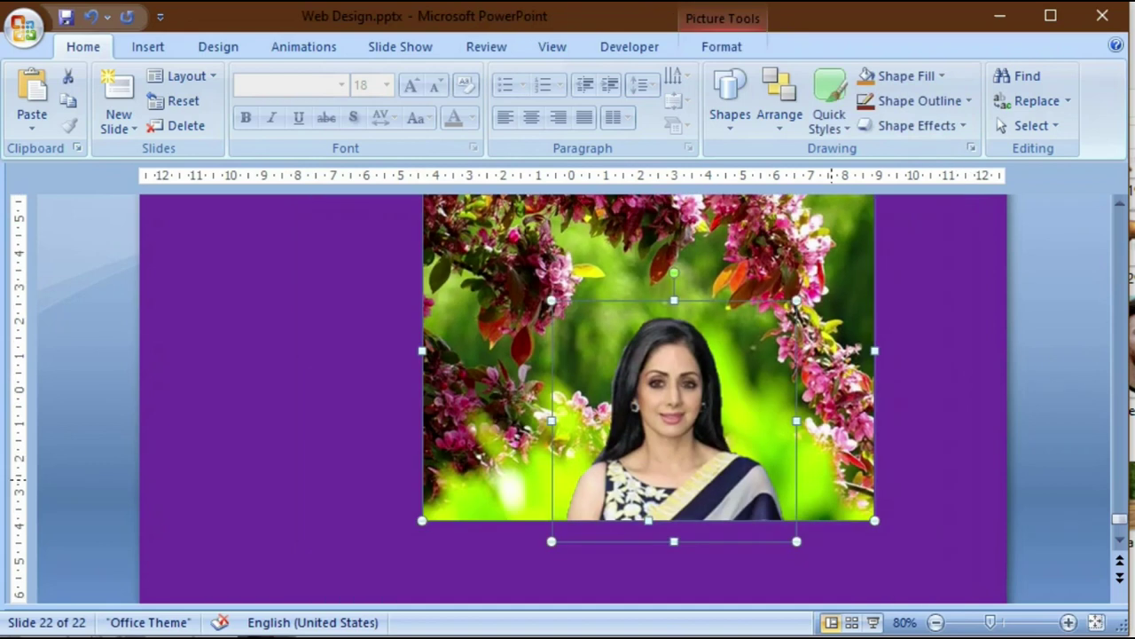
{"action": "right_click", "coordinate": [657, 479]}
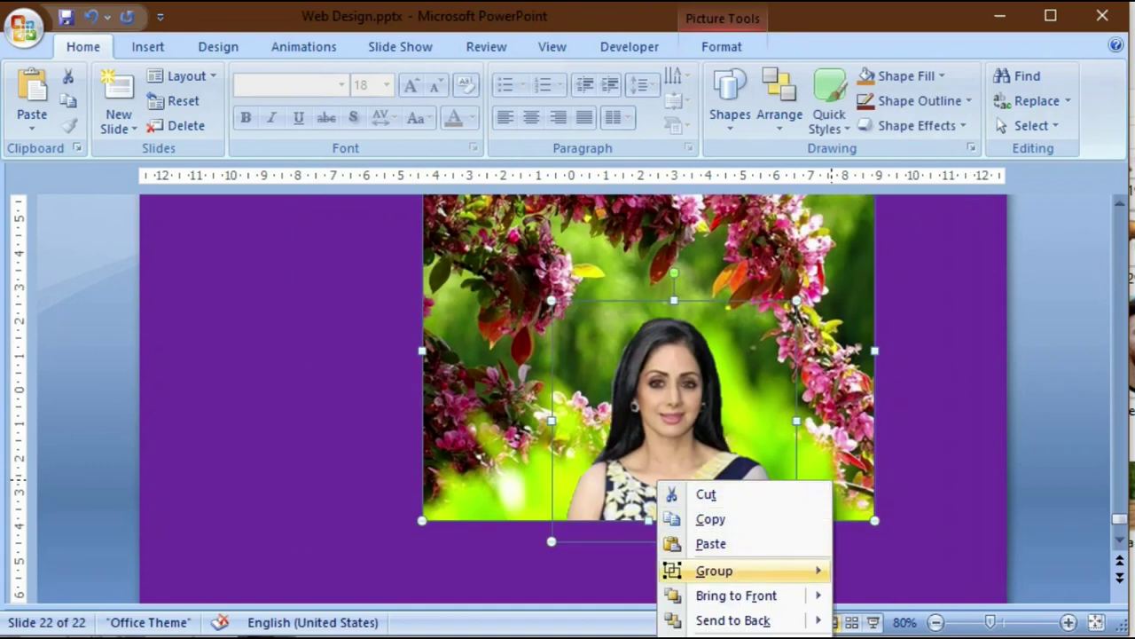
{"action": "mouse_move", "coordinate": [714, 570]}
{"action": "left_click", "coordinate": [596, 573]}
{"action": "right_click", "coordinate": [600, 466]}
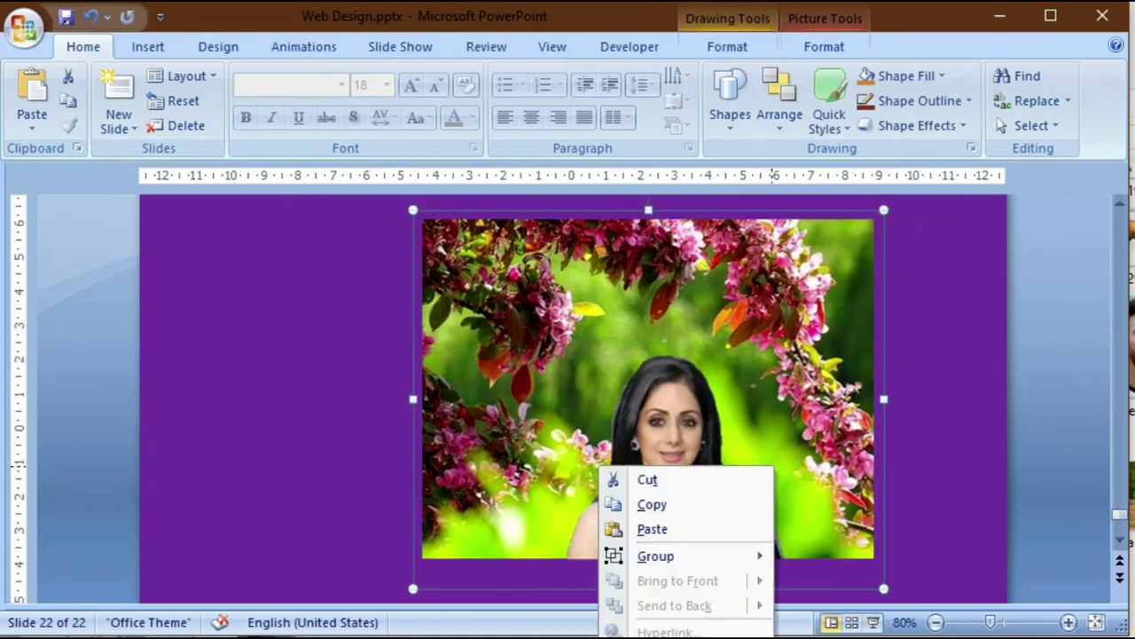
{"action": "key", "text": "Escape"}
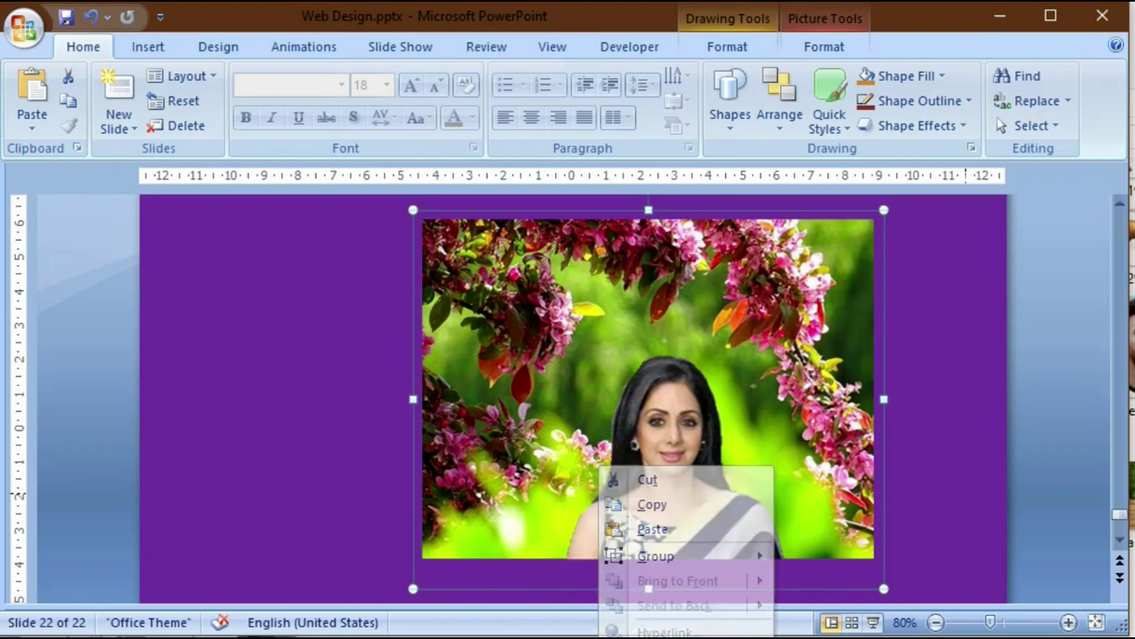